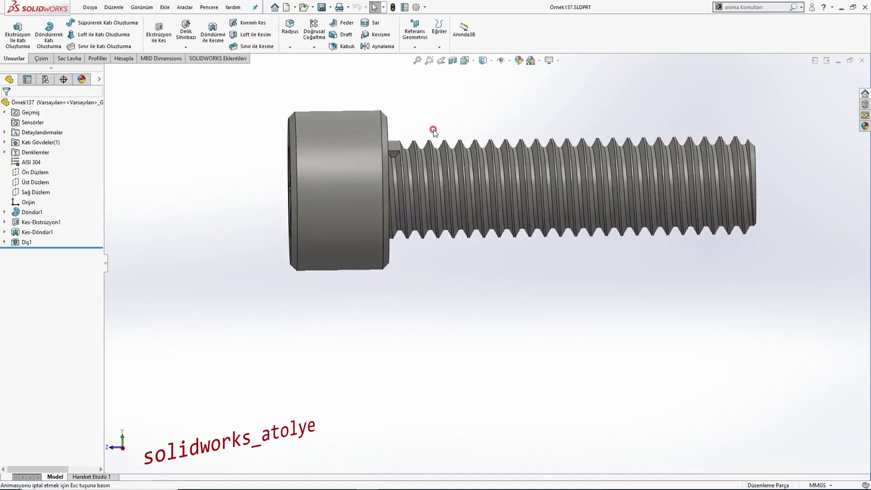
Step: Create a new part document and consult the Örnek137.JPG reference drawing
{"action": "key", "text": "ctrl+7"}
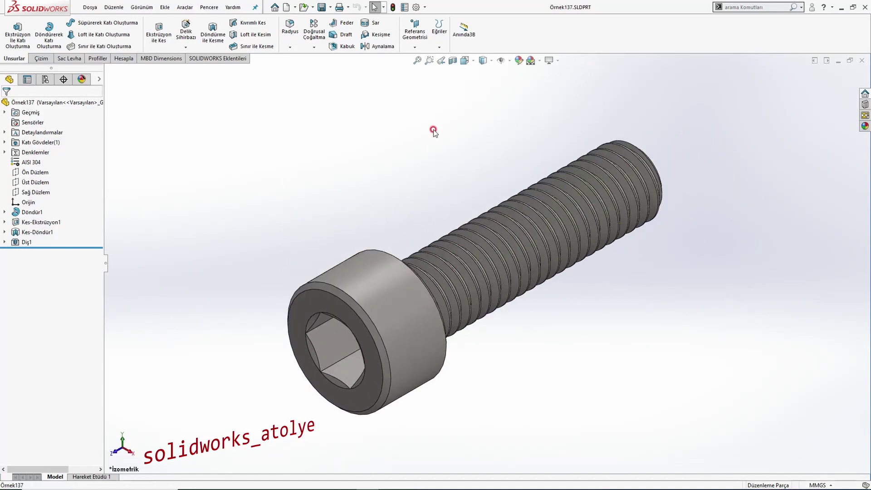
{"action": "key", "text": "ctrl+n"}
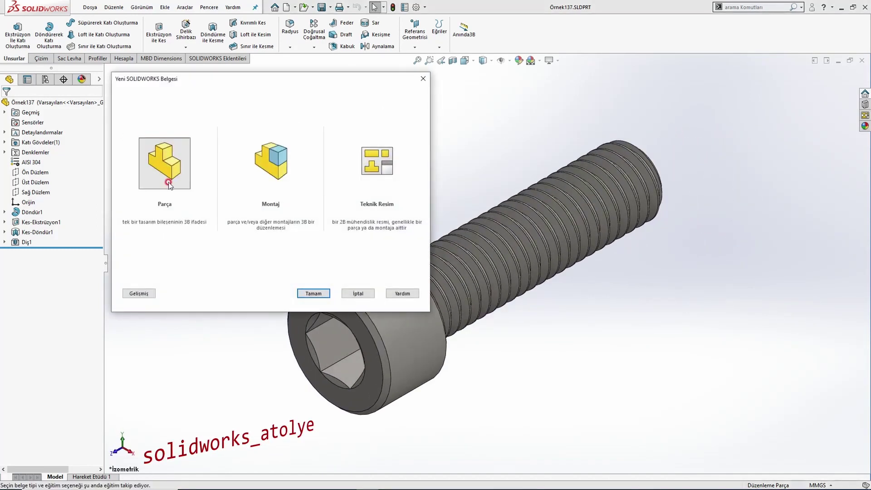
{"action": "double_click", "coordinate": [168, 174]}
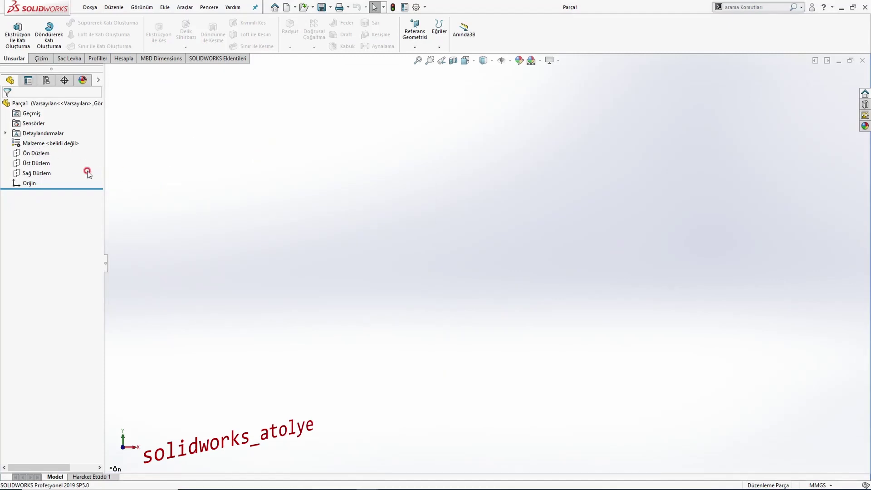
{"action": "key", "text": "alt+Tab"}
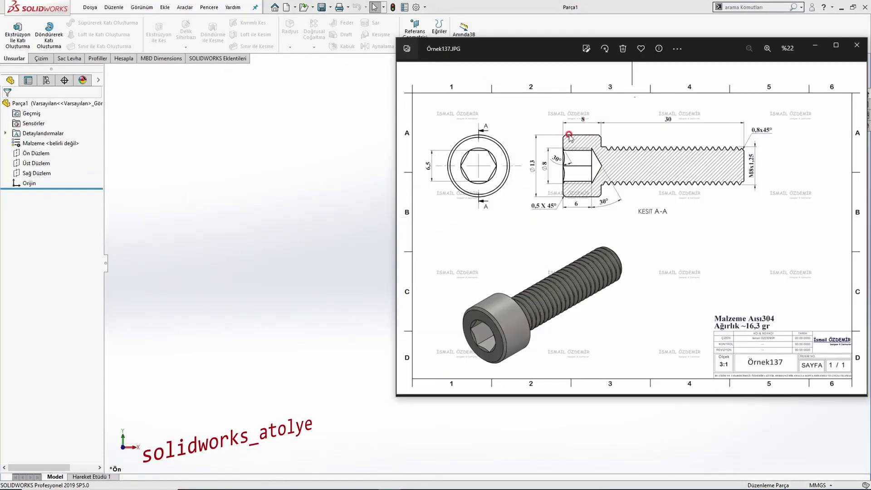
{"action": "left_click", "coordinate": [386, 216]}
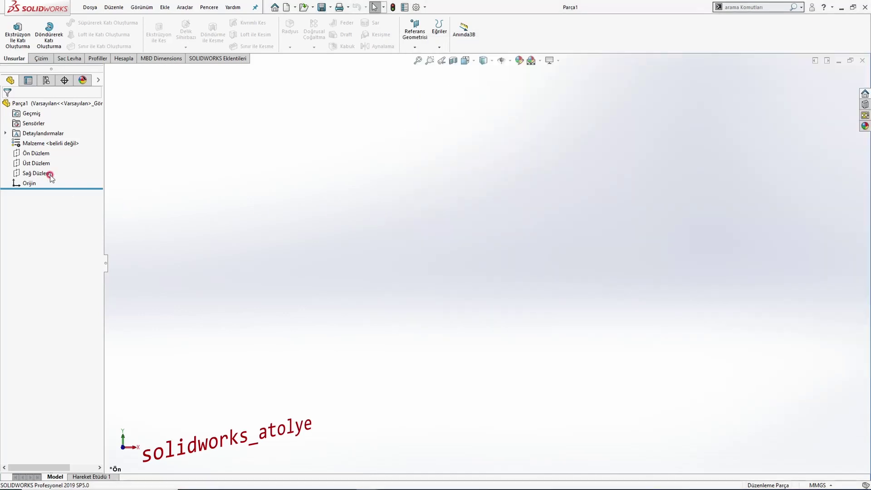
Step: Sketch a closed stepped half-profile on the Front Plane from the origin, with a head about 40 mm long and 19 mm high
{"action": "left_click", "coordinate": [35, 156]}
{"action": "left_click", "coordinate": [41, 141]}
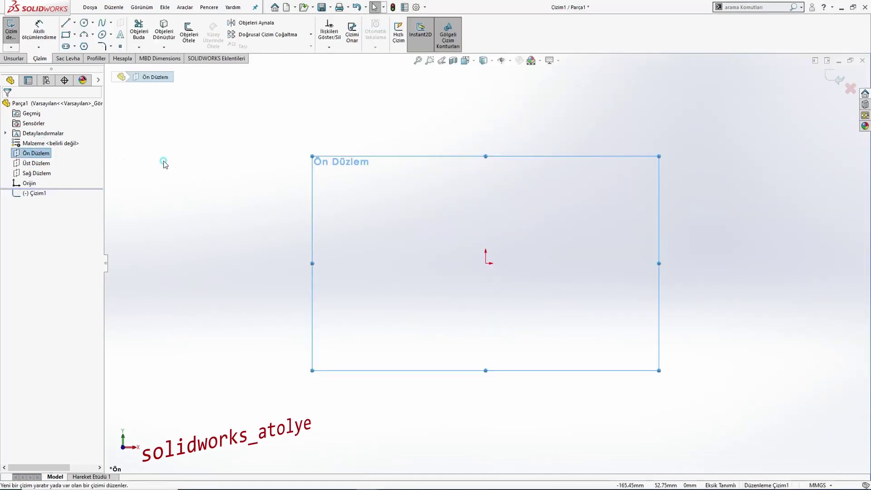
{"action": "left_click", "coordinate": [66, 22]}
{"action": "left_click", "coordinate": [485, 262]}
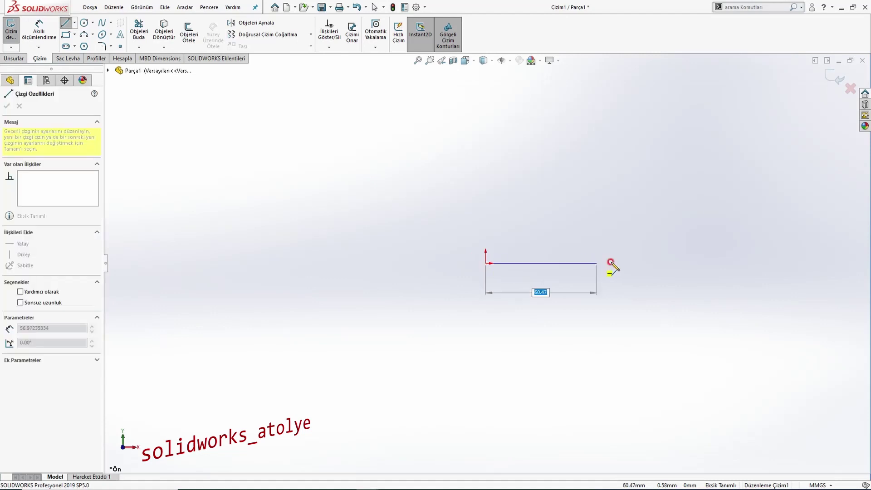
{"action": "left_click", "coordinate": [710, 263]}
{"action": "left_click", "coordinate": [709, 244]}
{"action": "left_click", "coordinate": [564, 244]}
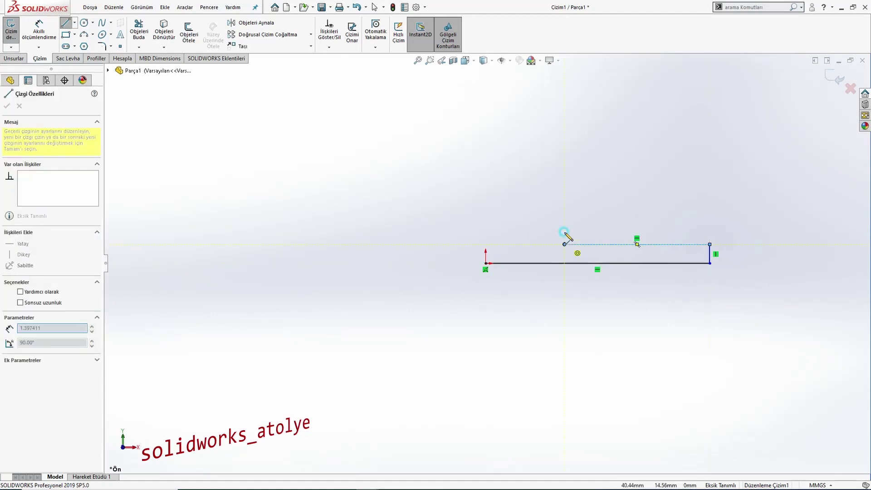
{"action": "left_click", "coordinate": [565, 225]}
{"action": "left_click", "coordinate": [485, 225]}
{"action": "left_click", "coordinate": [485, 262]}
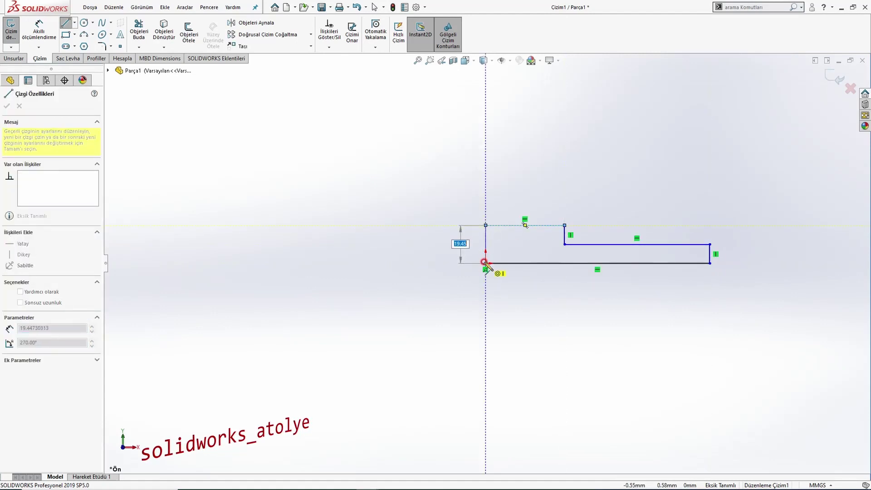
{"action": "key", "text": "Escape"}
{"action": "key", "text": "f"}
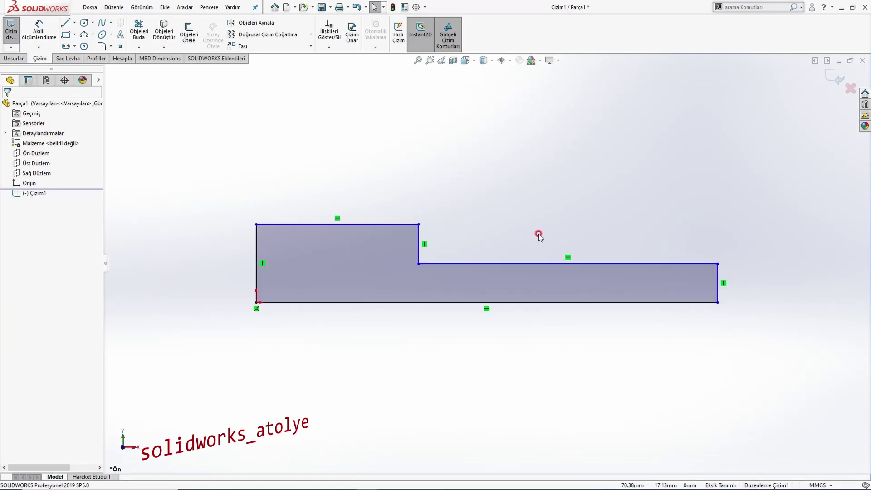
Step: Dimension the length of the head's upper edge at 8 mm
{"action": "key", "text": "d"}
{"action": "left_click", "coordinate": [349, 224]}
{"action": "left_click", "coordinate": [341, 150]}
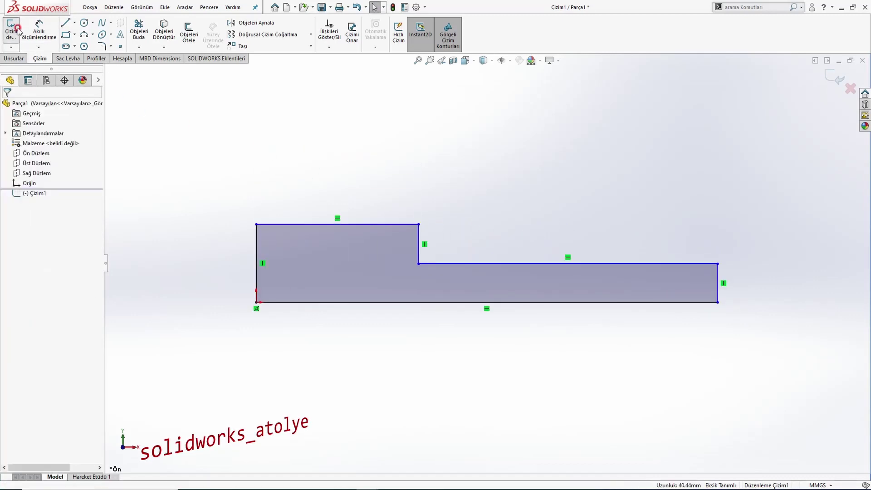
{"action": "left_click", "coordinate": [309, 225]}
{"action": "left_click", "coordinate": [333, 164]}
{"action": "type", "text": "8"}
{"action": "key", "text": "Return"}
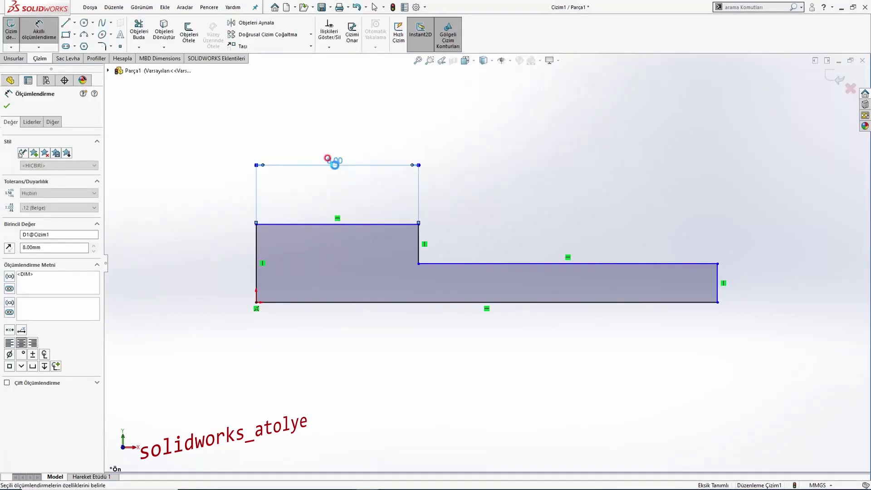
Step: Check the reference drawing and dimension the shank's upper edge at 30 mm
{"action": "key", "text": "alt+Tab"}
{"action": "key", "text": "alt+Tab"}
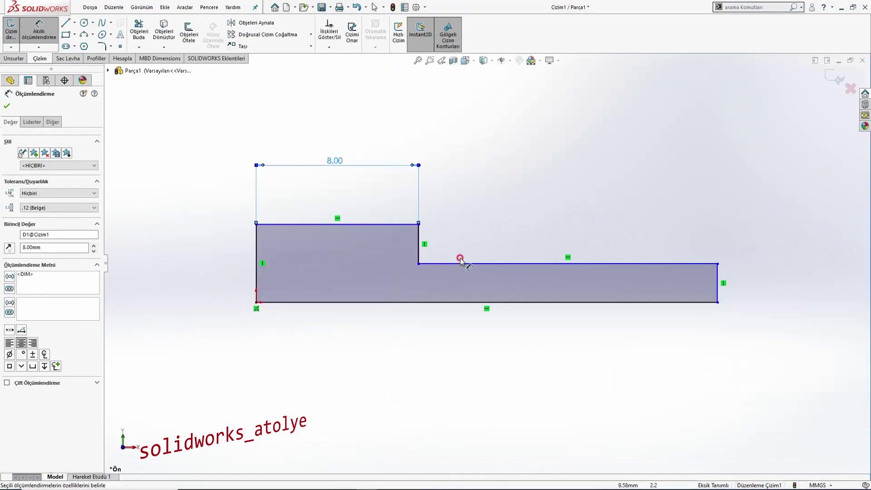
{"action": "left_click", "coordinate": [528, 262]}
{"action": "left_click", "coordinate": [543, 177]}
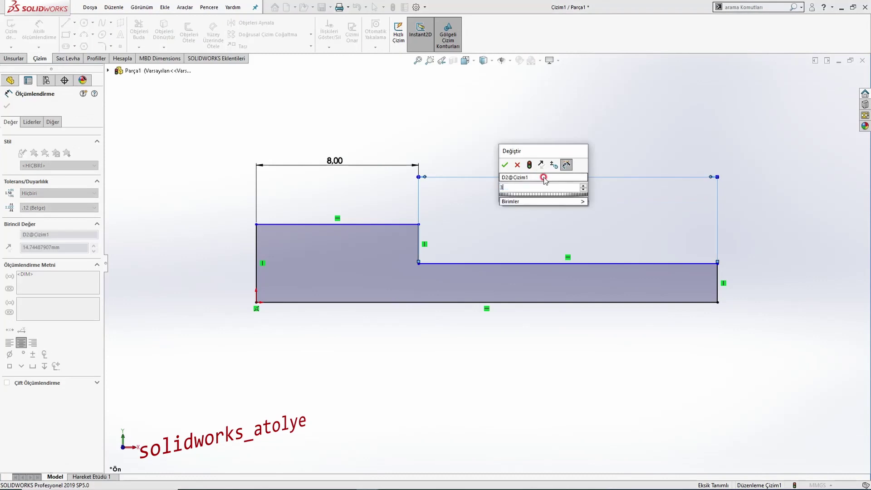
{"action": "type", "text": "30"}
{"action": "key", "text": "Return"}
{"action": "scroll", "coordinate": [549, 176], "scroll_direction": "up", "scroll_amount": 2}
{"action": "key", "text": "f"}
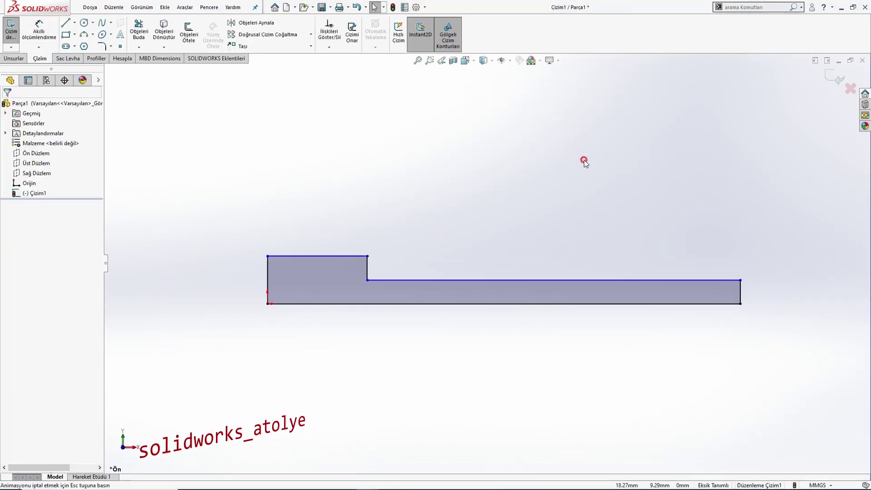
Step: Dimension the head's vertical end line at the origin as 13/2 mm
{"action": "left_click", "coordinate": [257, 284]}
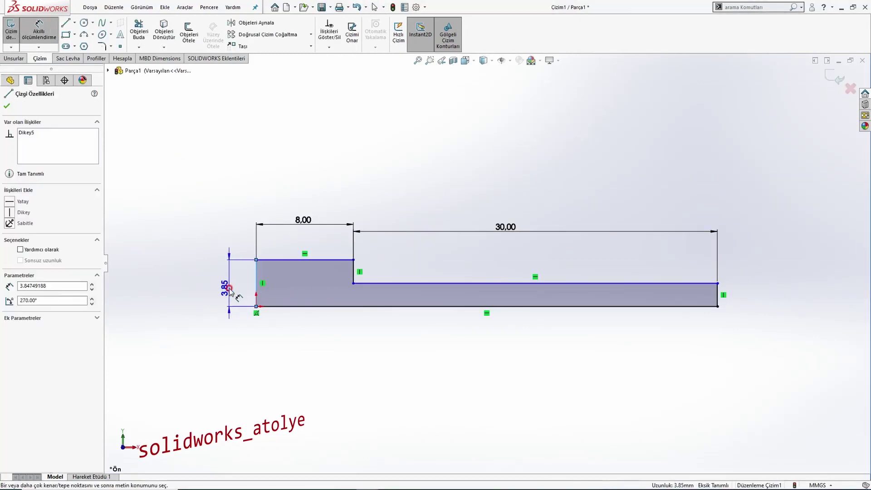
{"action": "left_click", "coordinate": [229, 286]}
{"action": "type", "text": "13/2"}
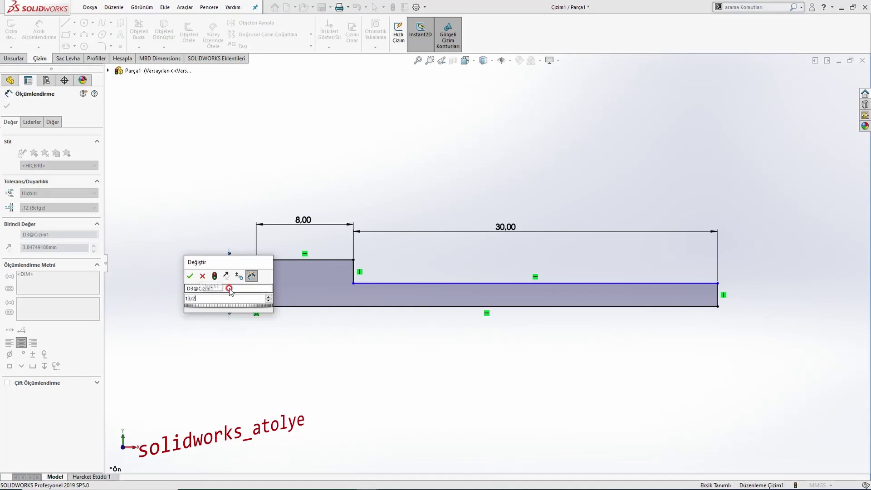
{"action": "key", "text": "Return"}
Step: Dimension the vertical line at the shank's free end at 4 mm
{"action": "scroll", "coordinate": [669, 283], "scroll_direction": "down", "scroll_amount": 1}
{"action": "left_click", "coordinate": [572, 267]}
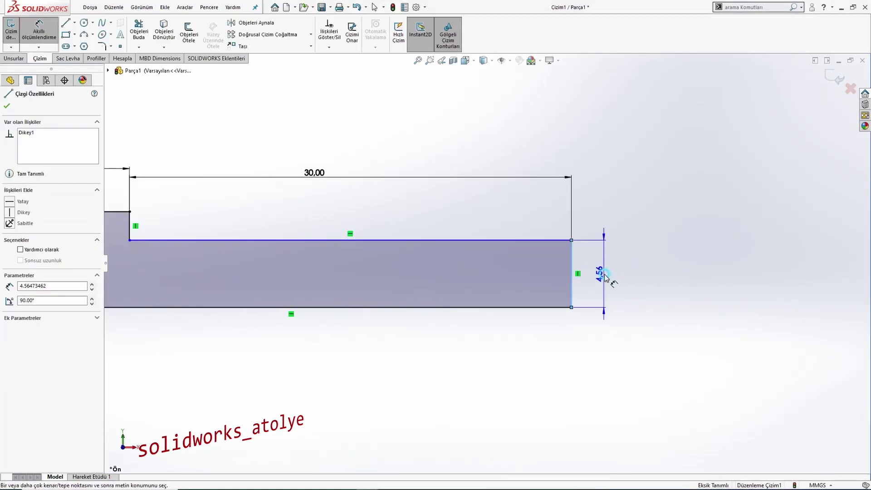
{"action": "scroll", "coordinate": [576, 272], "scroll_direction": "up", "scroll_amount": 1}
{"action": "left_click", "coordinate": [574, 270]}
{"action": "type", "text": "4"}
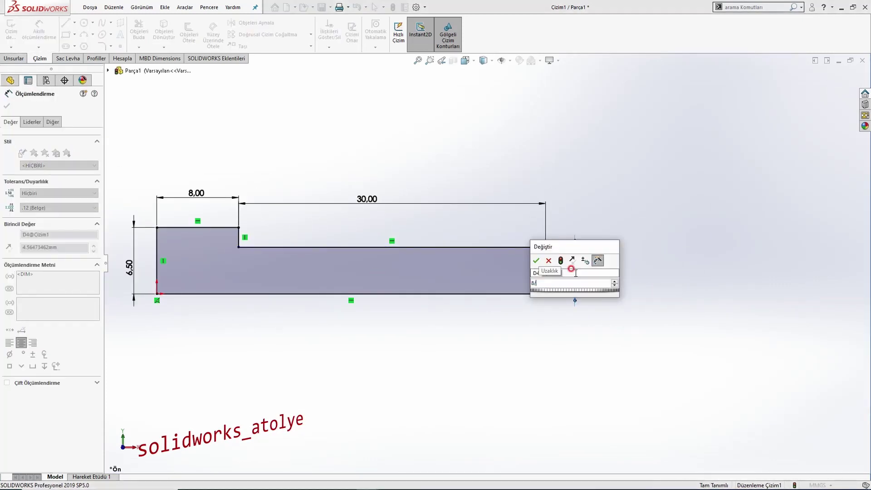
{"action": "key", "text": "Return"}
{"action": "key", "text": "Escape"}
{"action": "scroll", "coordinate": [487, 263], "scroll_direction": "up", "scroll_amount": 2}
{"action": "key", "text": "f"}
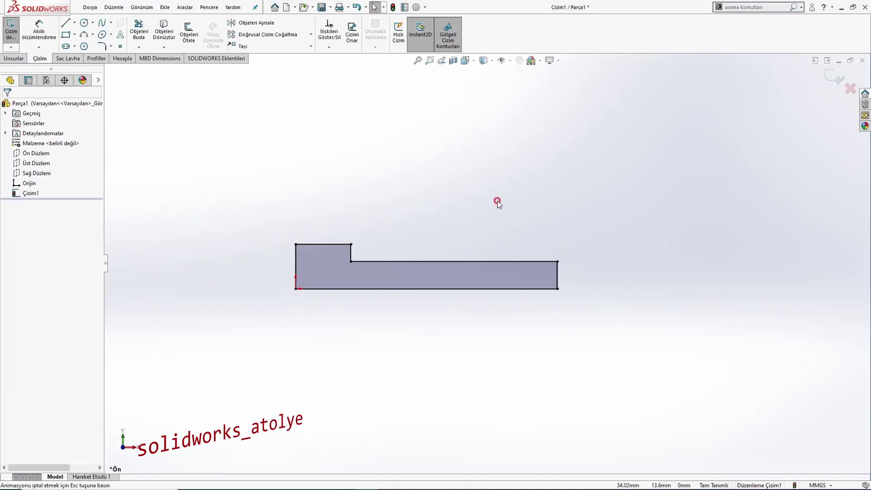
Step: Consult the reference drawing and add equal-distance 0.5 mm sketch chamfers to both upper corners of the head
{"action": "key", "text": "alt+Tab"}
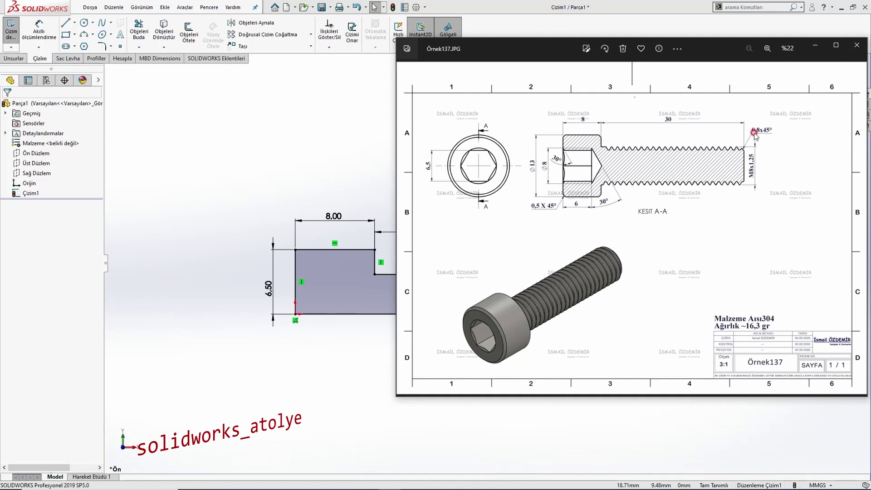
{"action": "left_click", "coordinate": [268, 142]}
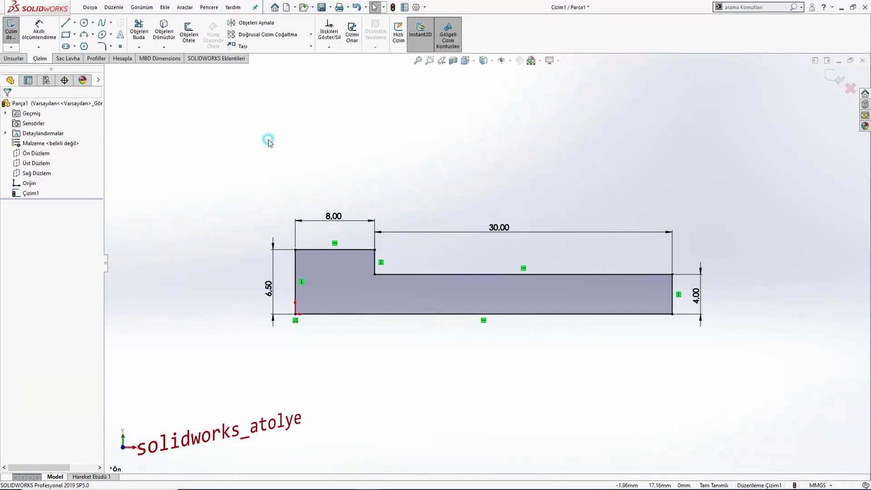
{"action": "left_click", "coordinate": [21, 59]}
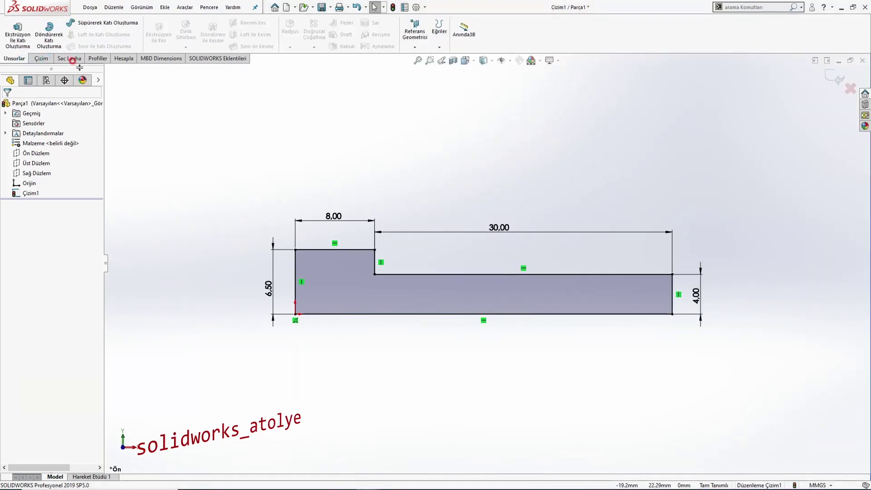
{"action": "left_click", "coordinate": [46, 59]}
{"action": "left_click", "coordinate": [111, 47]}
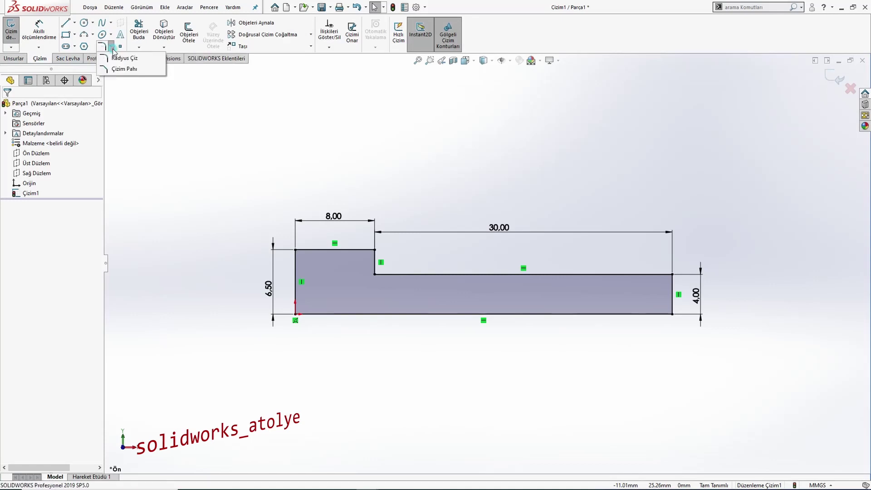
{"action": "left_click", "coordinate": [124, 69]}
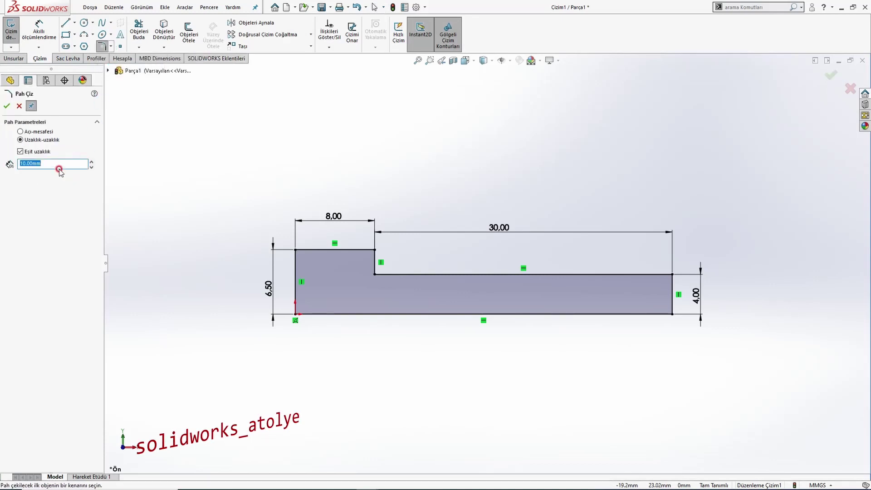
{"action": "scroll", "coordinate": [287, 249], "scroll_direction": "down", "scroll_amount": 3}
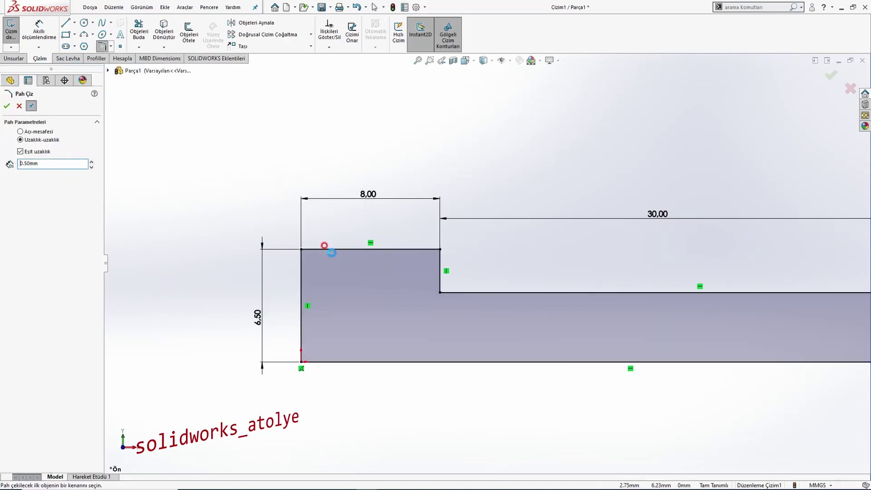
{"action": "left_click", "coordinate": [302, 251]}
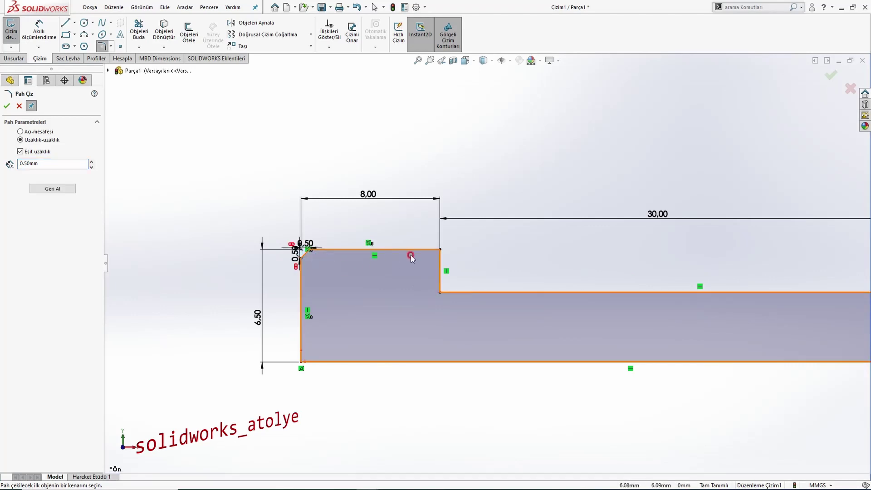
{"action": "left_click", "coordinate": [440, 249]}
Step: Add an equal-distance 0.8 mm sketch chamfer to the upper corner at the shank's free end
{"action": "scroll", "coordinate": [474, 258], "scroll_direction": "up", "scroll_amount": 1}
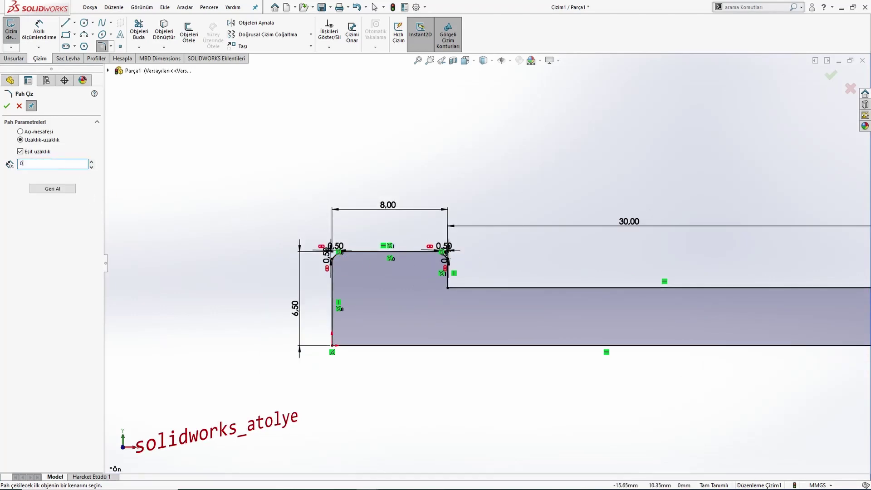
{"action": "scroll", "coordinate": [487, 268], "scroll_direction": "up", "scroll_amount": 3}
{"action": "scroll", "coordinate": [631, 290], "scroll_direction": "down", "scroll_amount": 2}
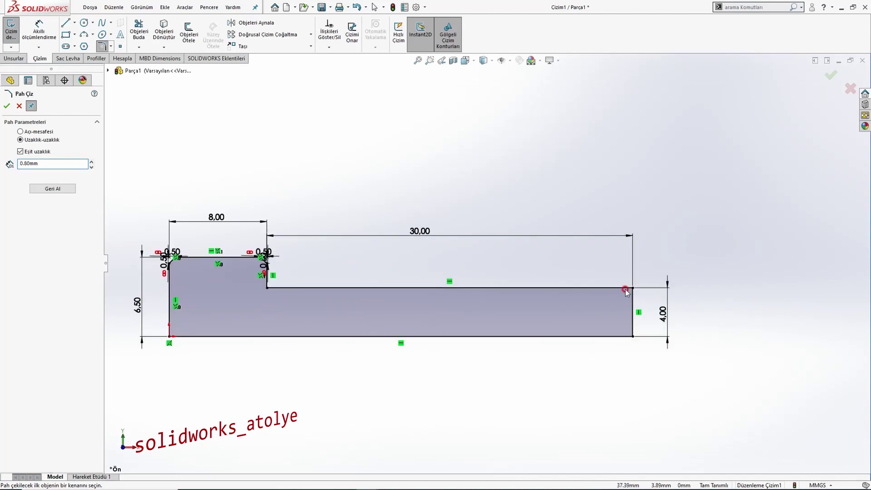
{"action": "left_click", "coordinate": [632, 288]}
{"action": "scroll", "coordinate": [486, 263], "scroll_direction": "up", "scroll_amount": 3}
{"action": "left_click", "coordinate": [36, 79]}
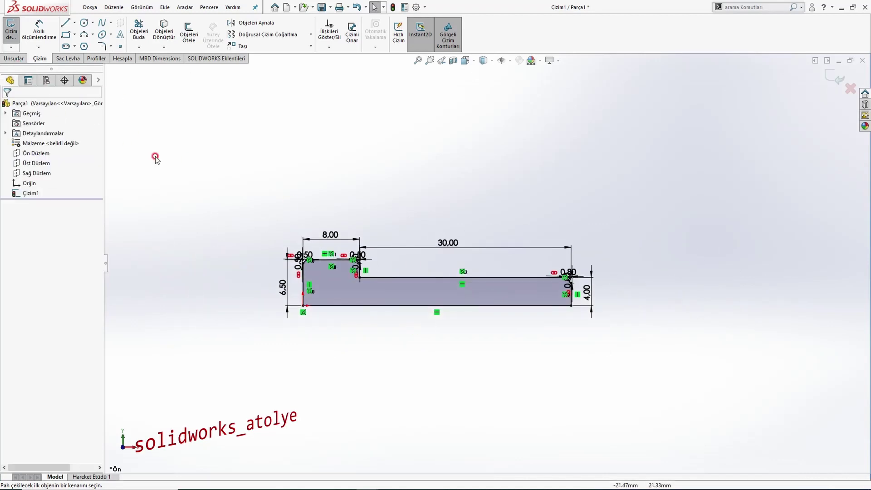
Step: Revolve the profile 360 degrees about its long base line to form the solid bolt body
{"action": "key", "text": "ctrl+7"}
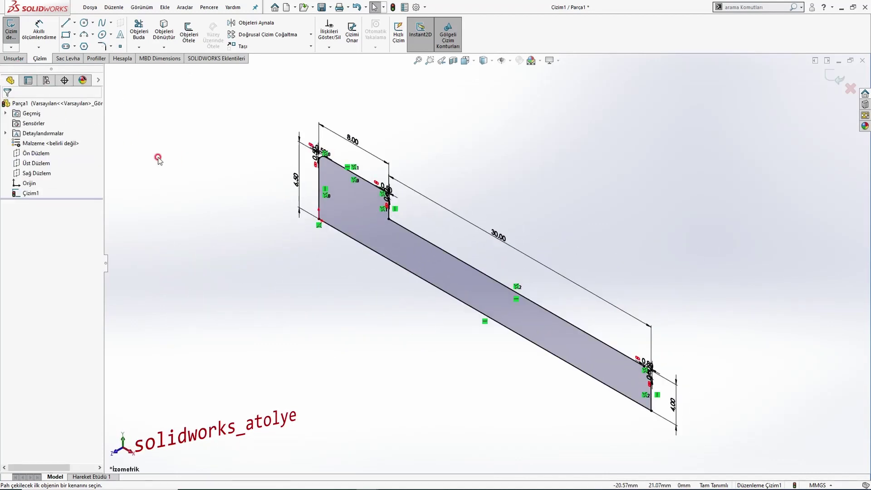
{"action": "left_click", "coordinate": [13, 60]}
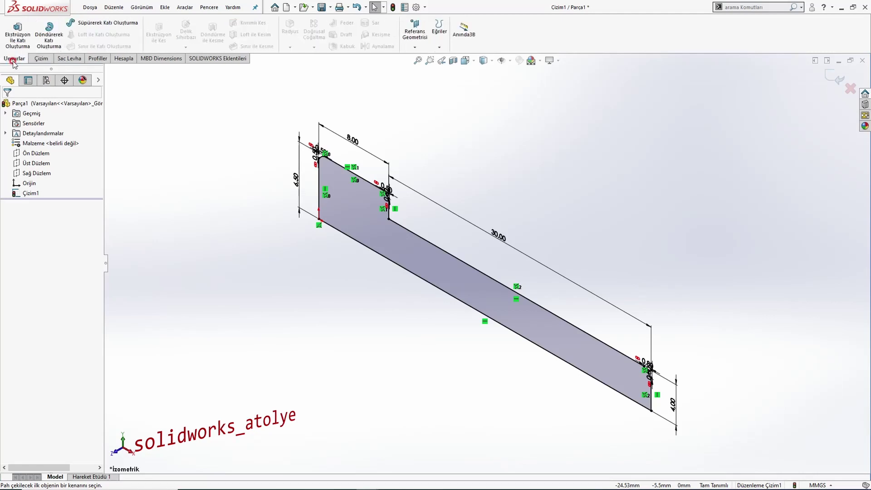
{"action": "left_click", "coordinate": [49, 34]}
{"action": "left_click", "coordinate": [377, 253]}
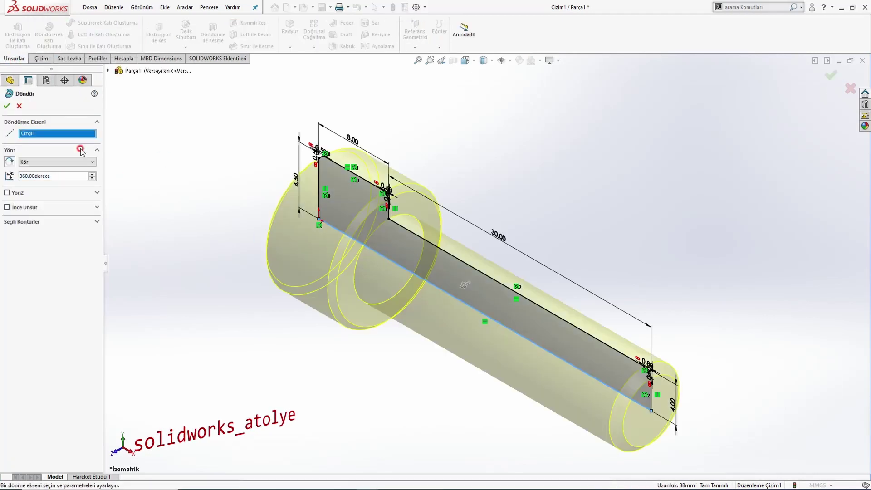
{"action": "left_click", "coordinate": [13, 108]}
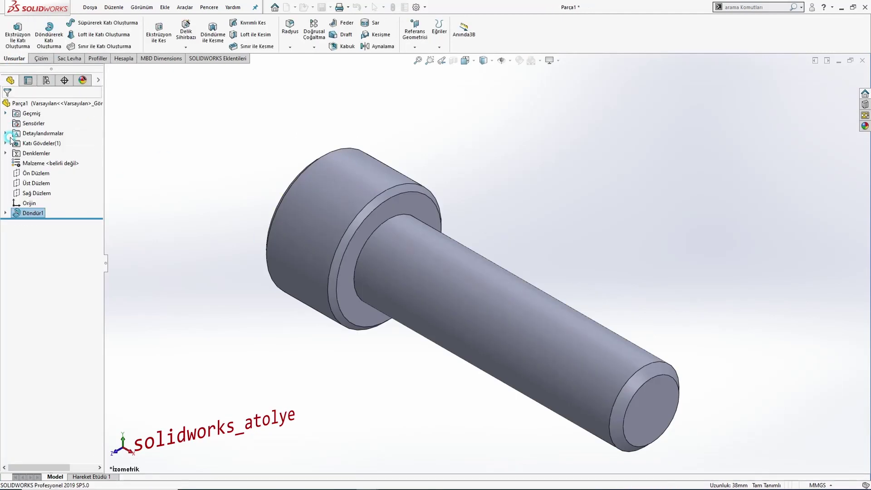
Step: Reassign the revolved body's base sketch from the front plane to the right plane (Sağ Düzlem)
{"action": "left_click", "coordinate": [8, 213]}
{"action": "left_click", "coordinate": [34, 223]}
{"action": "left_click", "coordinate": [55, 197]}
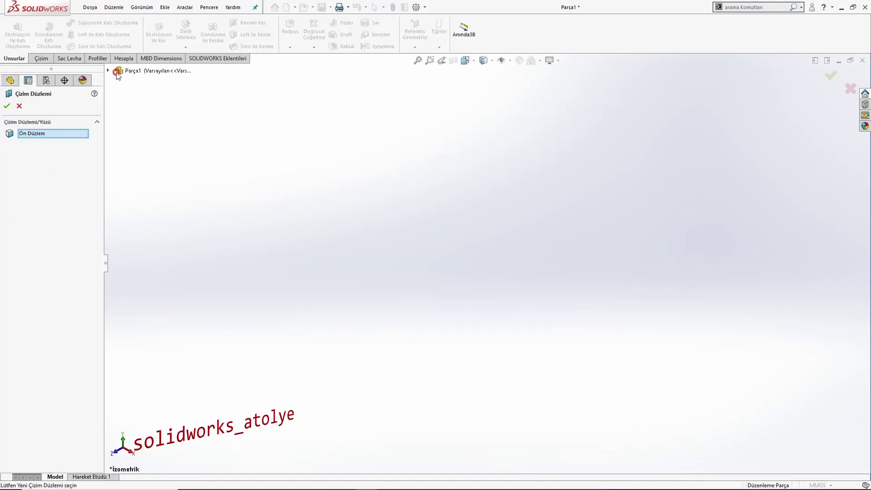
{"action": "left_click", "coordinate": [118, 73]}
{"action": "left_click", "coordinate": [146, 150]}
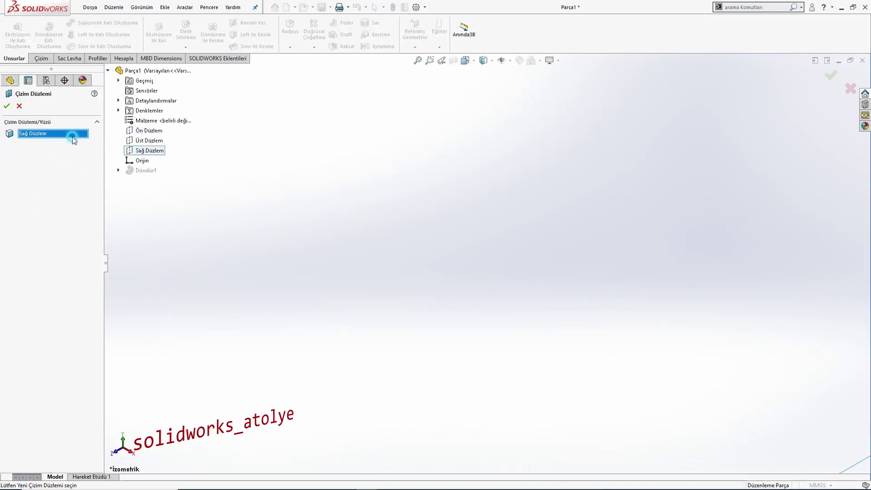
{"action": "left_click", "coordinate": [8, 106]}
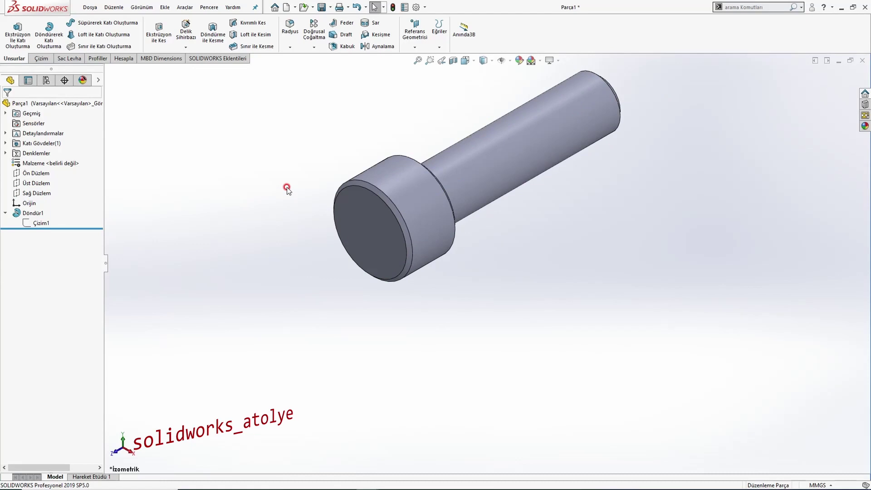
Step: On the head's flat end face, sketch a hexagon with an inscribed circle centred on the origin, about 7.9 mm across flats
{"action": "mouse_move", "coordinate": [286, 189]}
{"action": "middle_mouse_down"}
{"action": "mouse_move", "coordinate": [336, 320]}
{"action": "mouse_move", "coordinate": [245, 262]}
{"action": "mouse_move", "coordinate": [242, 276]}
{"action": "mouse_move", "coordinate": [357, 247]}
{"action": "middle_mouse_up"}
{"action": "right_click_drag", "start_coordinate": [357, 248], "coordinate": [360, 258]}
{"action": "left_click", "coordinate": [496, 243]}
{"action": "left_click", "coordinate": [536, 221]}
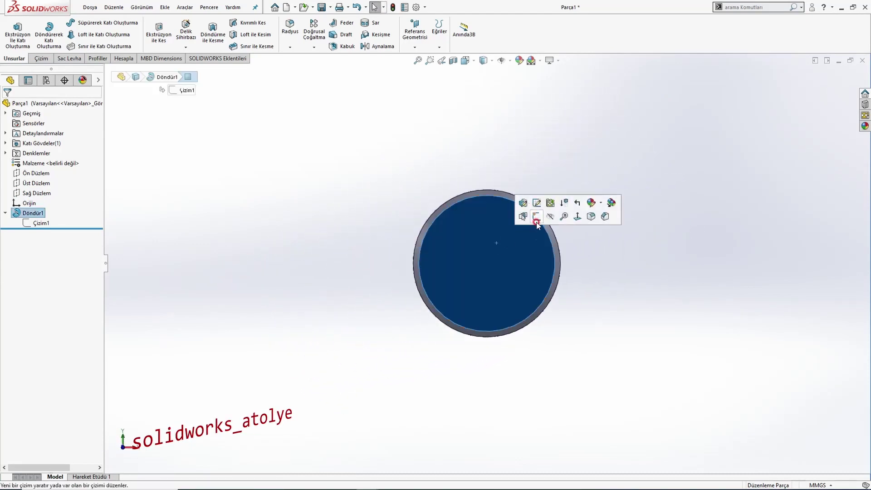
{"action": "key", "text": "alt+Tab"}
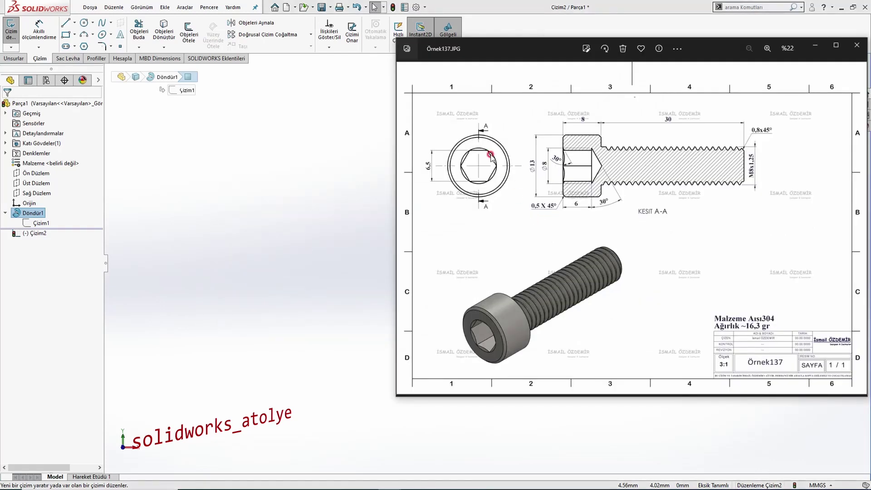
{"action": "key", "text": "alt+Tab"}
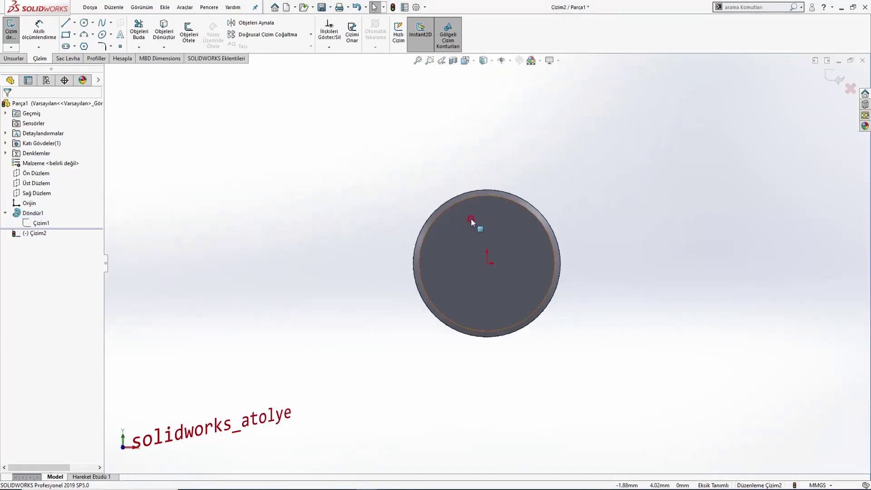
{"action": "left_click", "coordinate": [83, 46]}
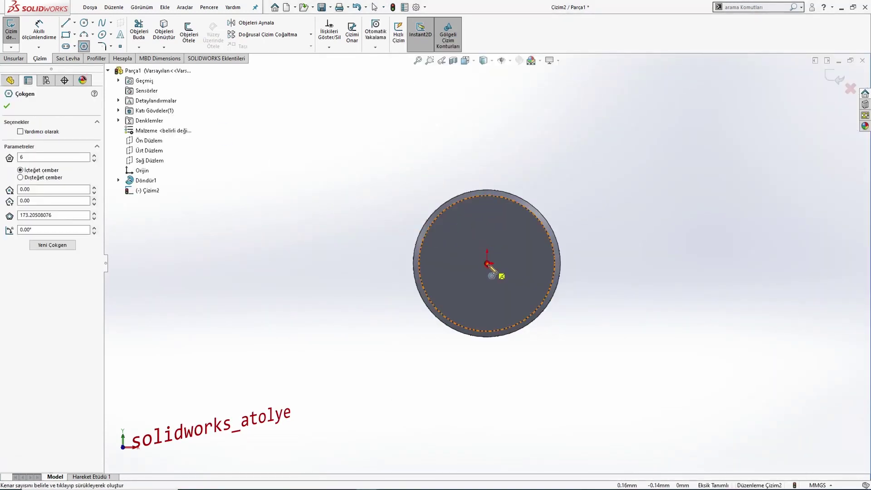
{"action": "left_click", "coordinate": [487, 264]}
{"action": "left_click", "coordinate": [508, 217]}
{"action": "key", "text": "Escape"}
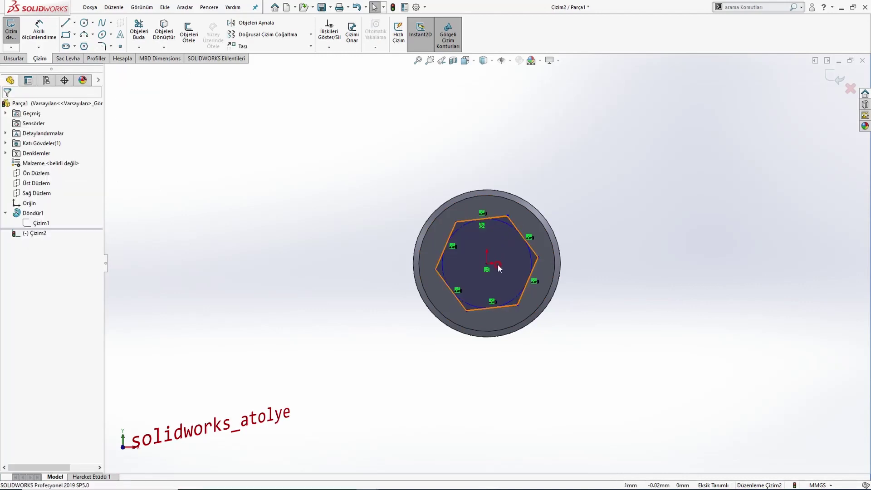
Step: Add a horizontal relation to the hexagon's upper edge
{"action": "scroll", "coordinate": [497, 265], "scroll_direction": "down", "scroll_amount": 3}
{"action": "left_click", "coordinate": [501, 179]}
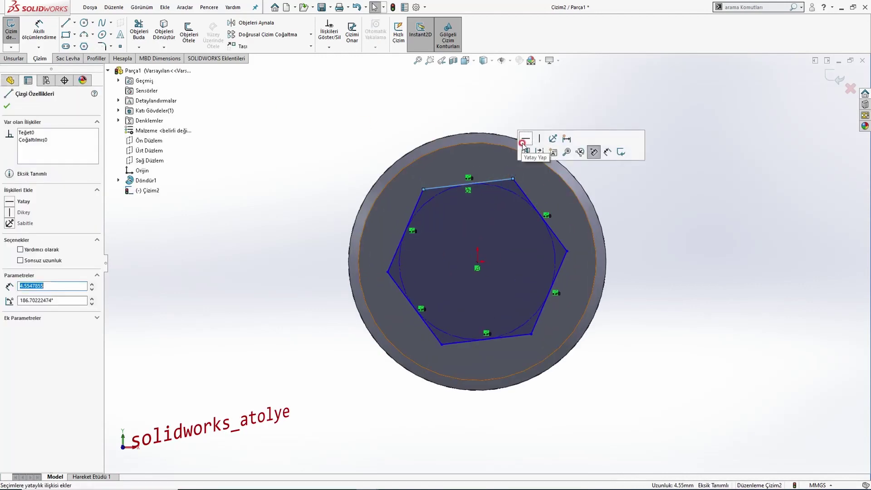
{"action": "left_click", "coordinate": [523, 144]}
{"action": "left_click", "coordinate": [156, 74]}
Step: Dimension the hexagon's across-flats distance between its upper and lower edges at 6.5 mm
{"action": "left_click", "coordinate": [40, 32]}
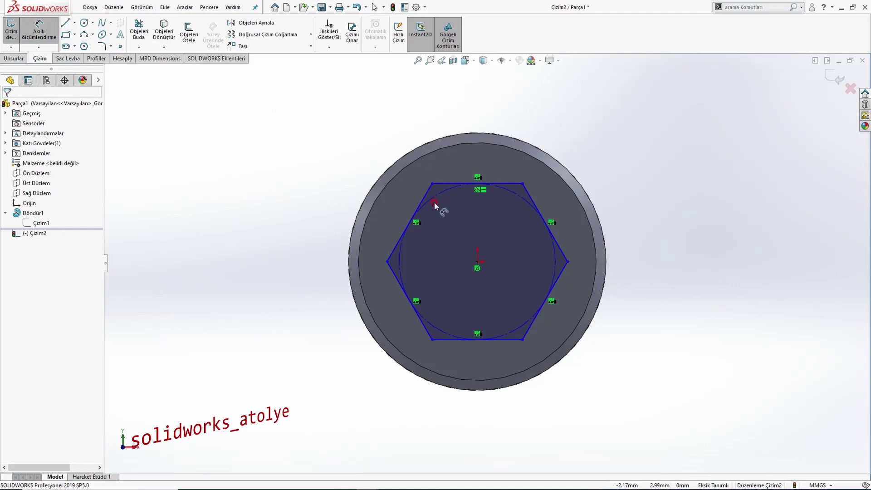
{"action": "left_click", "coordinate": [453, 183]}
{"action": "left_click", "coordinate": [453, 339]}
{"action": "left_click", "coordinate": [272, 261]}
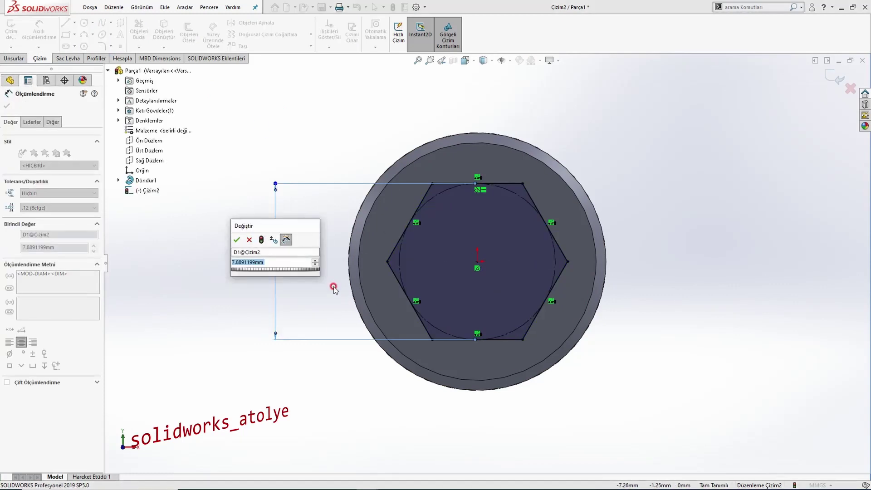
{"action": "type", "text": "6.5"}
{"action": "key", "text": "Return"}
{"action": "key", "text": "Escape"}
{"action": "key", "text": "z"}
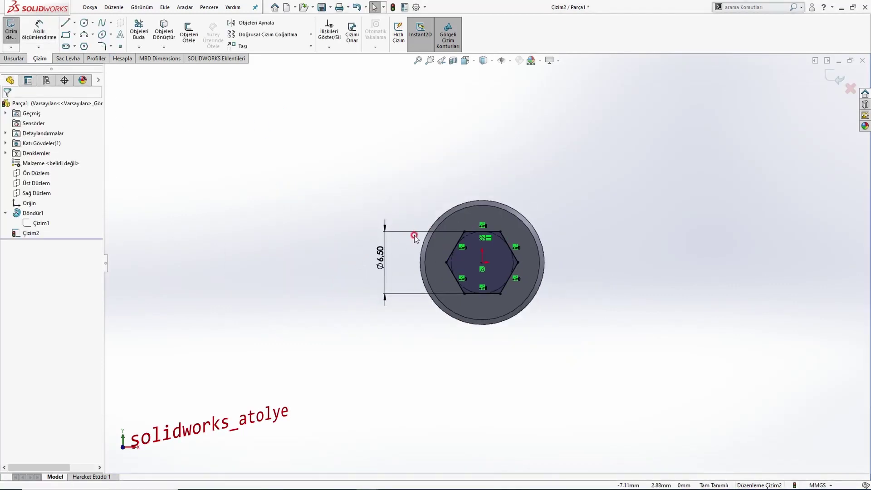
Step: Consult the reference drawing and cut the hexagon into the head as a 6 mm deep blind socket
{"action": "key", "text": "alt+Tab"}
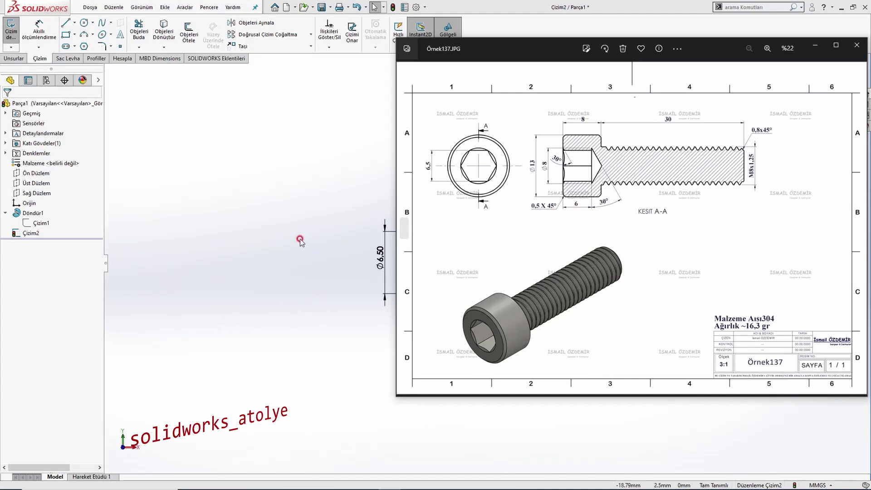
{"action": "left_click", "coordinate": [272, 223]}
{"action": "left_click", "coordinate": [13, 59]}
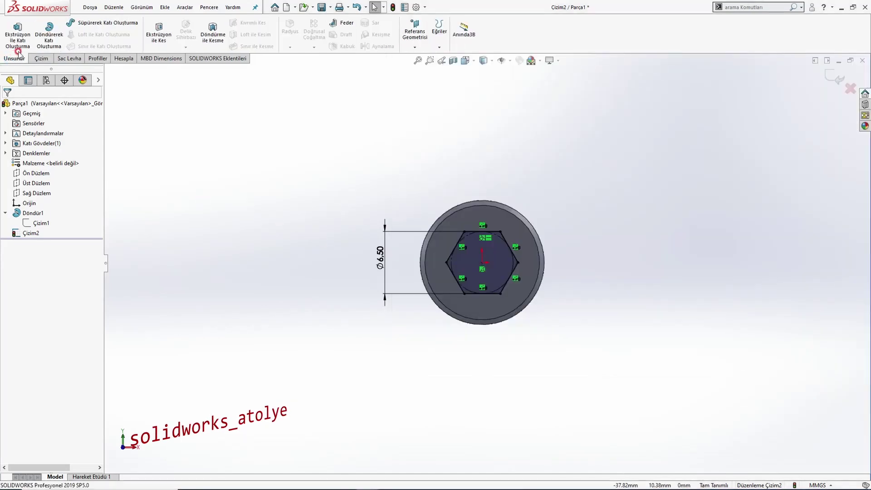
{"action": "left_click", "coordinate": [159, 32]}
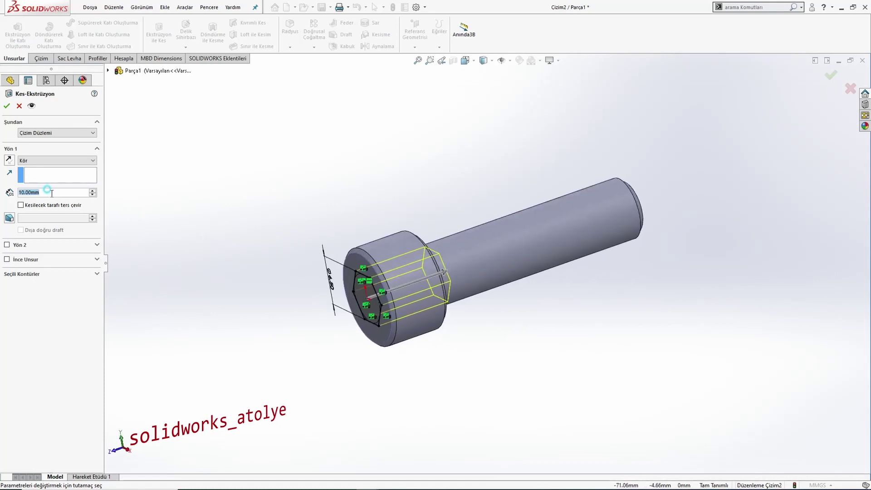
{"action": "type", "text": "6"}
{"action": "key", "text": "Return"}
{"action": "left_click", "coordinate": [50, 193]}
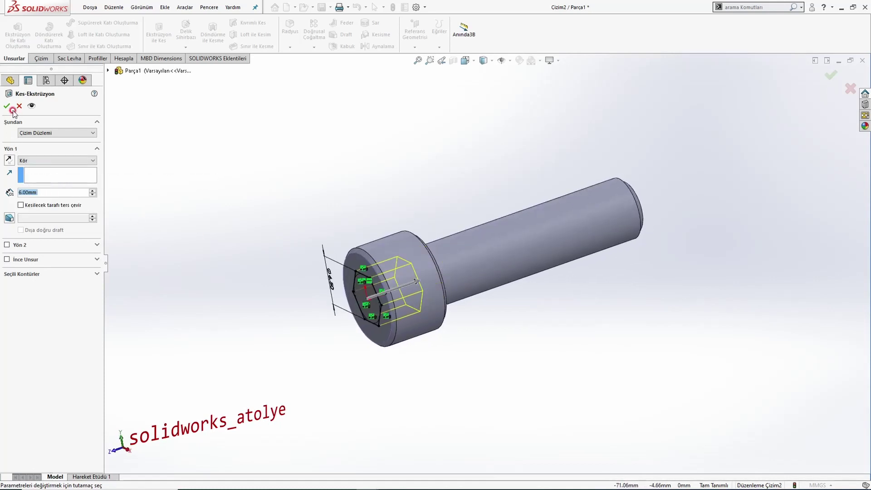
{"action": "left_click", "coordinate": [9, 108]}
{"action": "middle_click_drag", "start_coordinate": [453, 224], "coordinate": [405, 247]}
Step: On the top plane, sketch a vertical line from the origin to the shank's free end and convert it to construction geometry
{"action": "left_click", "coordinate": [6, 213]}
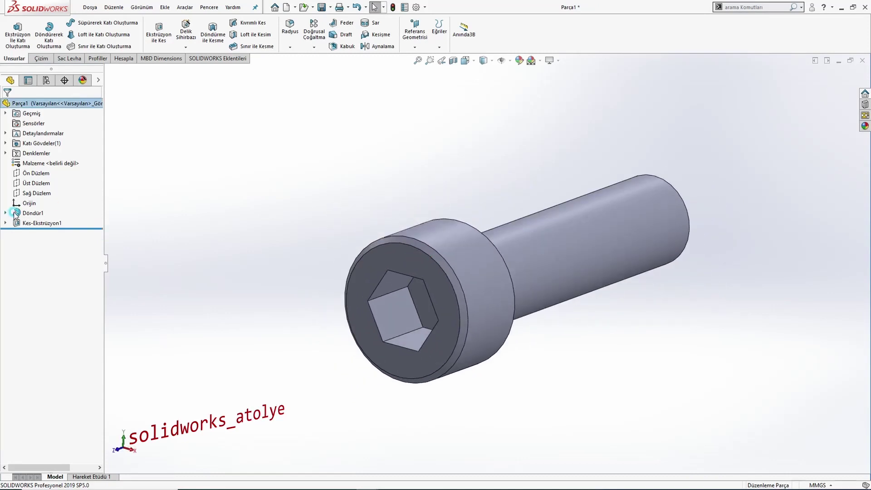
{"action": "left_click", "coordinate": [34, 184]}
{"action": "left_click", "coordinate": [40, 172]}
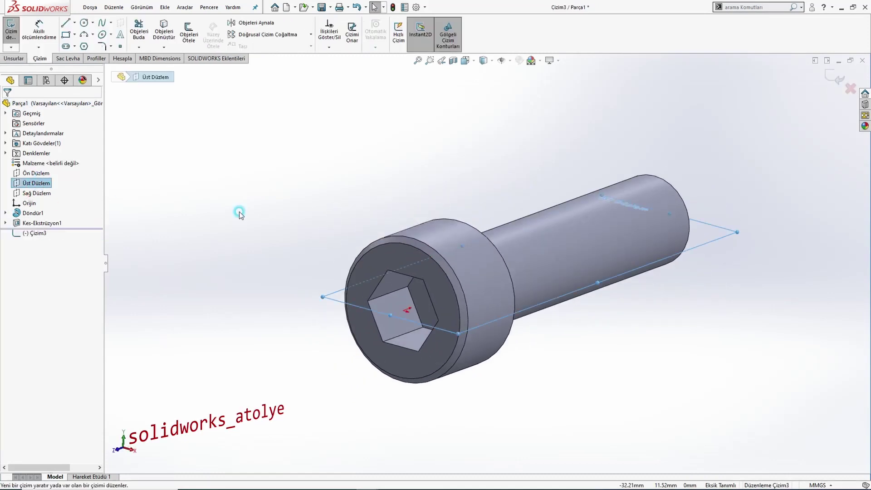
{"action": "left_click", "coordinate": [67, 23]}
{"action": "left_click", "coordinate": [473, 367]}
{"action": "scroll", "coordinate": [485, 263], "scroll_direction": "up", "scroll_amount": 2}
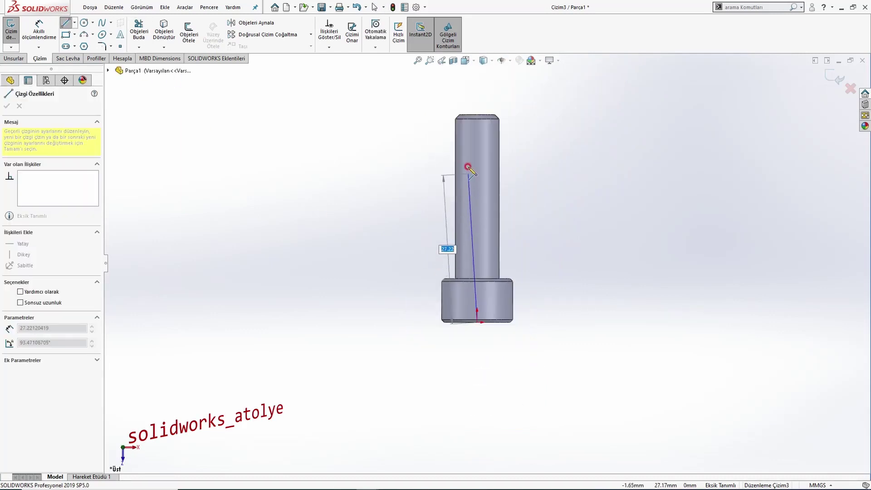
{"action": "left_click", "coordinate": [477, 115]}
{"action": "key", "text": "Escape"}
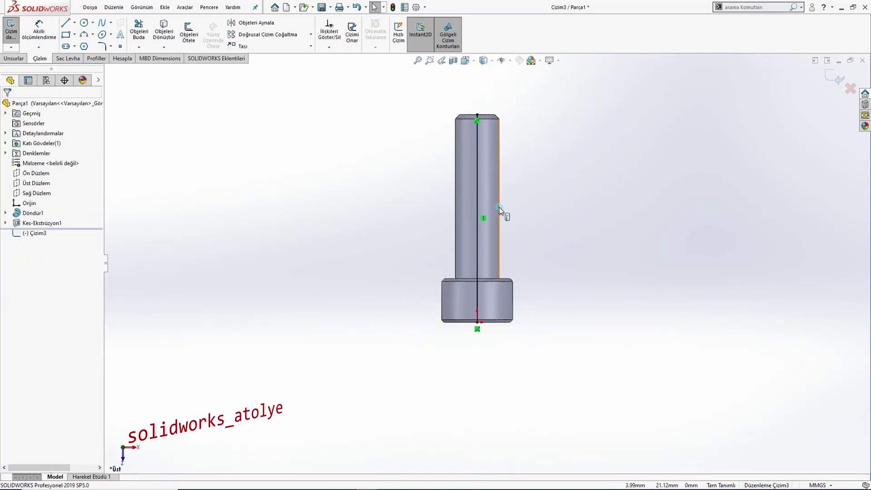
{"action": "left_click", "coordinate": [477, 181]}
{"action": "left_click", "coordinate": [502, 193]}
Step: Show hidden lines and sketch a closed triangle about 3.75 mm wide from the socket's outer corner on the head face to the centreline and origin
{"action": "scroll", "coordinate": [469, 323], "scroll_direction": "down", "scroll_amount": 3}
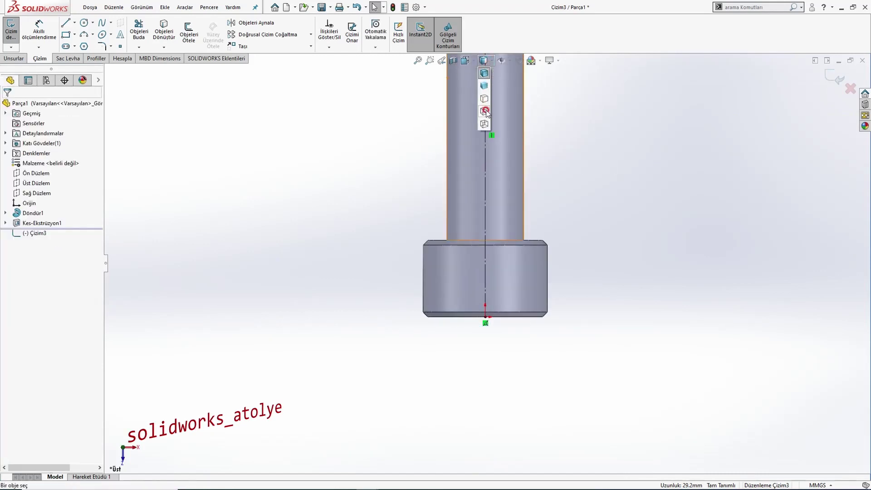
{"action": "left_click", "coordinate": [484, 112]}
{"action": "scroll", "coordinate": [472, 313], "scroll_direction": "down", "scroll_amount": 5}
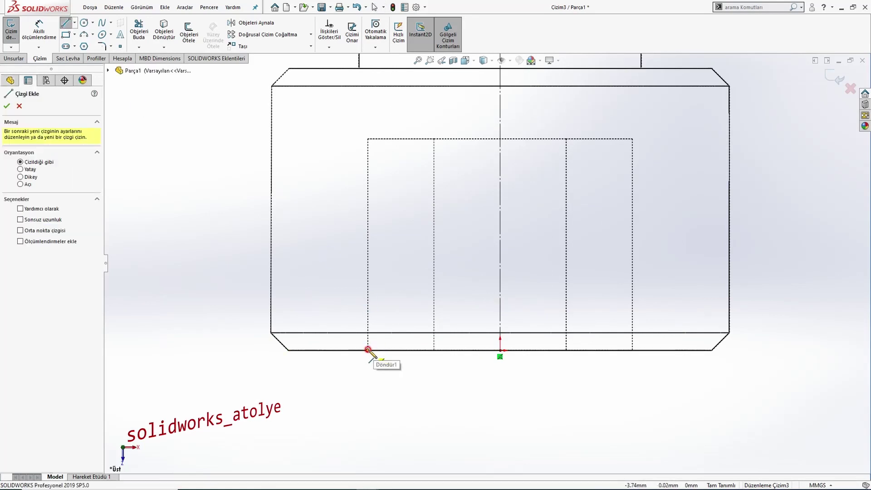
{"action": "left_click", "coordinate": [368, 350]}
{"action": "left_click", "coordinate": [499, 273]}
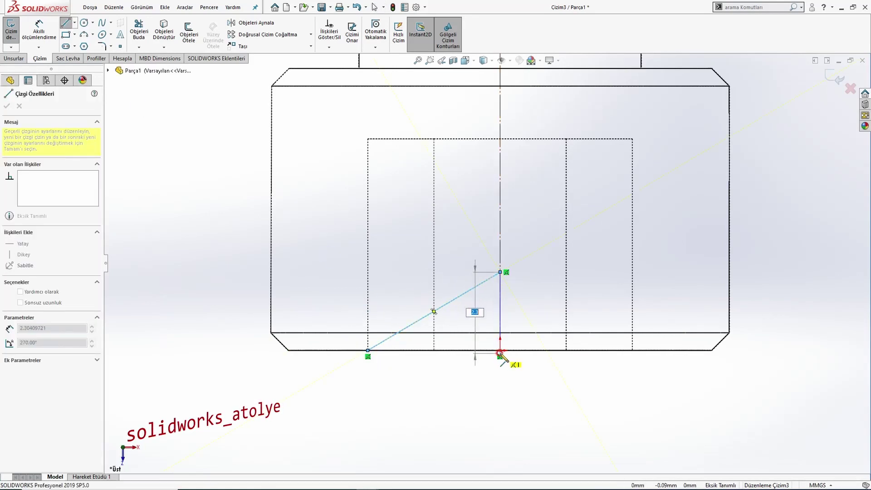
{"action": "left_click", "coordinate": [500, 349]}
{"action": "left_click", "coordinate": [368, 350]}
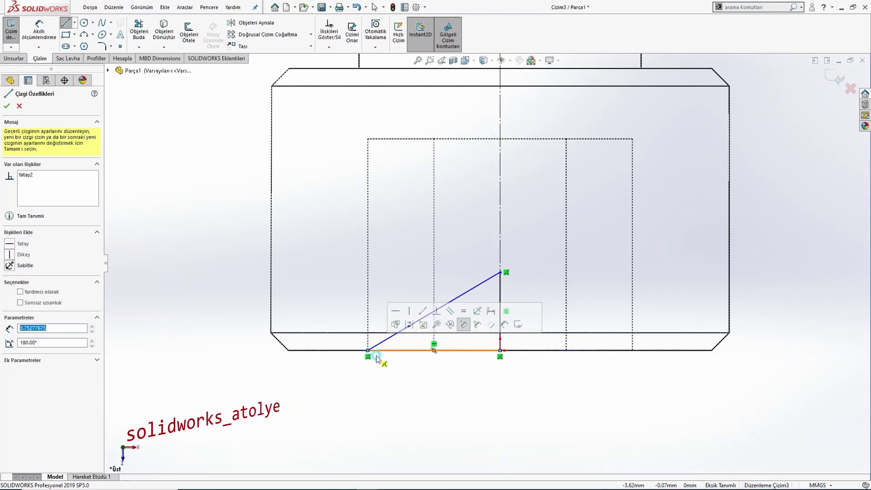
Step: Sketch a closed triangle about 1.25 mm high at the socket's floor, from its outer corner to the centreline
{"action": "scroll", "coordinate": [427, 225], "scroll_direction": "up", "scroll_amount": 3}
{"action": "scroll", "coordinate": [414, 206], "scroll_direction": "down", "scroll_amount": 4}
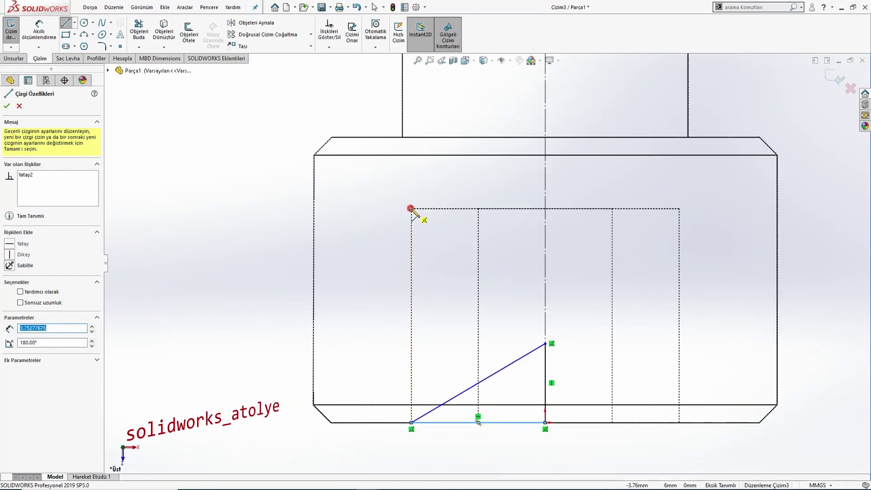
{"action": "left_click", "coordinate": [410, 208]}
{"action": "left_click", "coordinate": [545, 164]}
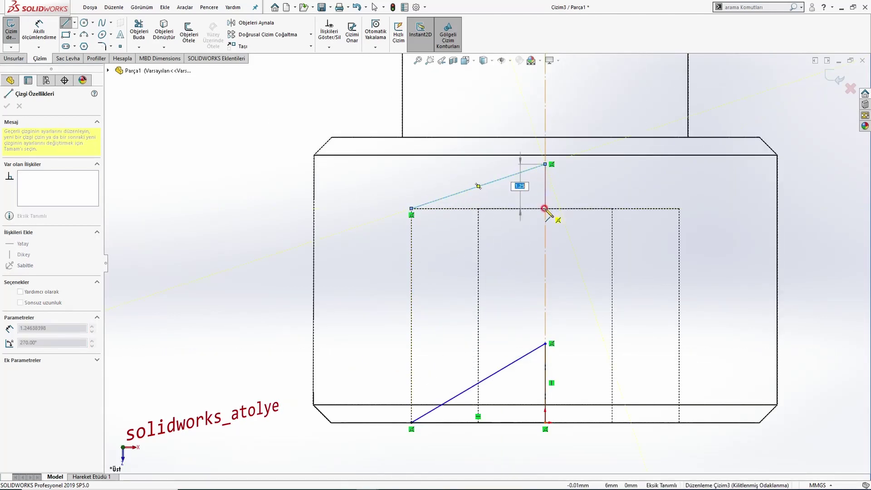
{"action": "left_click", "coordinate": [544, 208]}
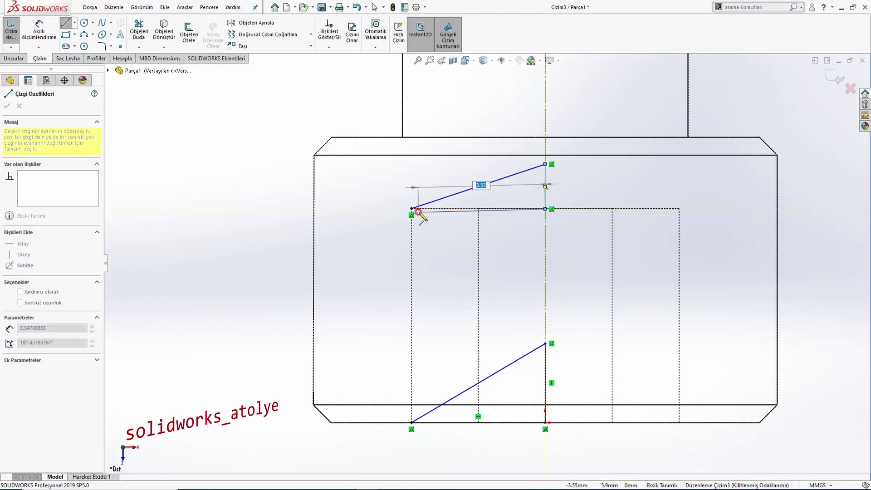
{"action": "scroll", "coordinate": [487, 258], "scroll_direction": "up", "scroll_amount": 3}
{"action": "key", "text": "Escape"}
{"action": "scroll", "coordinate": [494, 282], "scroll_direction": "down", "scroll_amount": 2}
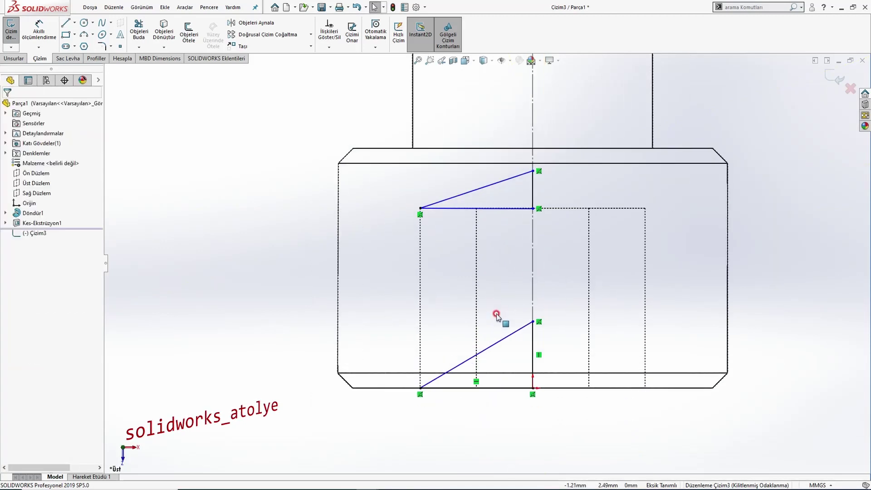
Step: Consult the reference drawing and dimension the angle between the sloped line and base of the head-face triangle at 30 degrees
{"action": "scroll", "coordinate": [497, 314], "scroll_direction": "up", "scroll_amount": 3}
{"action": "key", "text": "alt+Tab"}
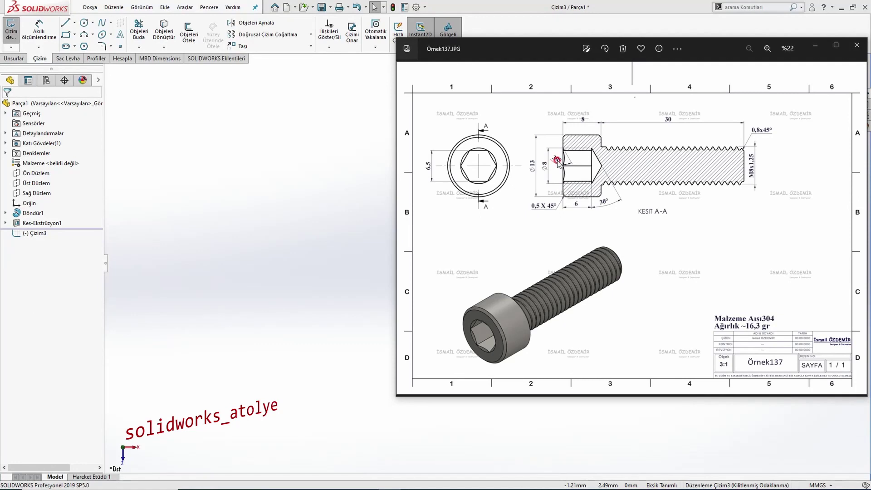
{"action": "key", "text": "alt+Tab"}
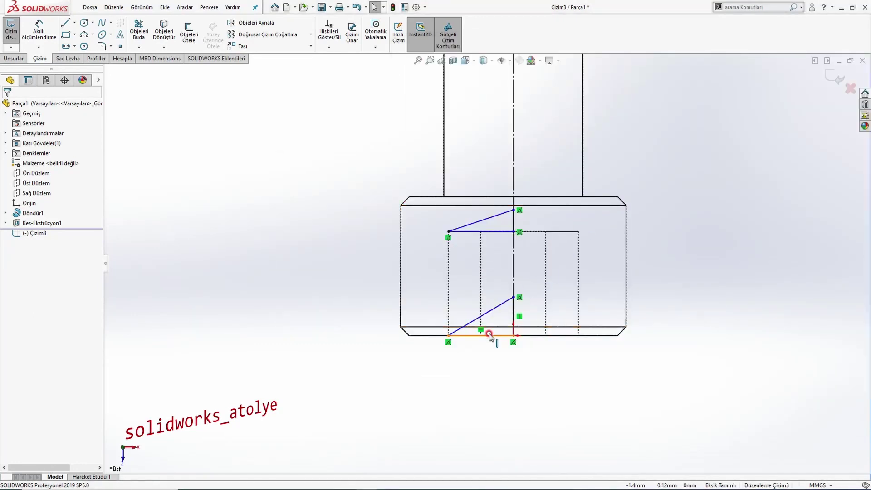
{"action": "scroll", "coordinate": [488, 334], "scroll_direction": "down", "scroll_amount": 2}
{"action": "left_click", "coordinate": [40, 33]}
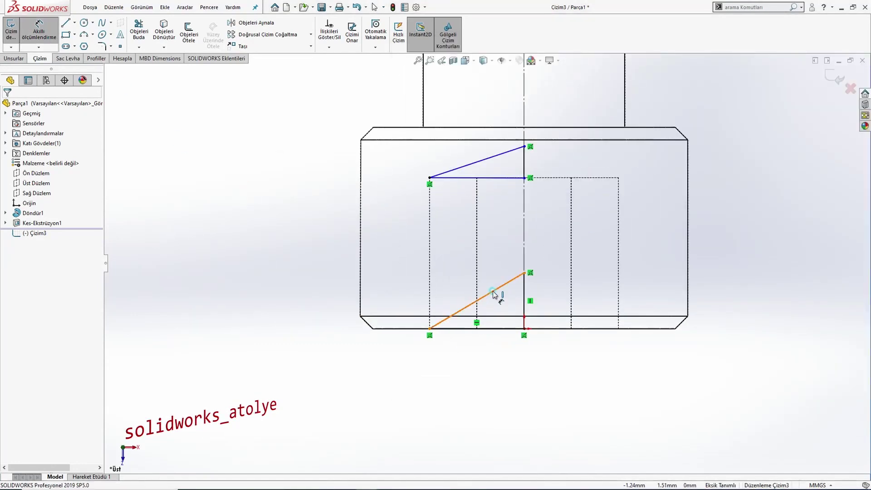
{"action": "left_click", "coordinate": [493, 293]}
{"action": "left_click", "coordinate": [496, 329]}
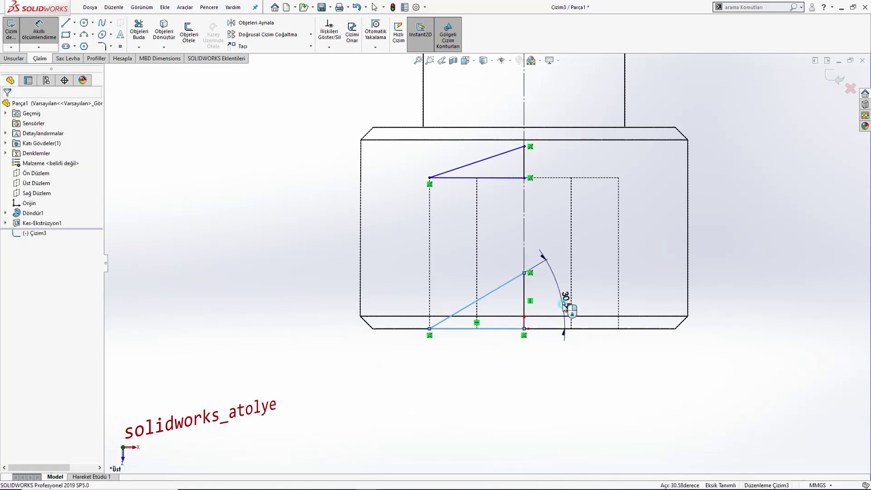
{"action": "left_click", "coordinate": [565, 306]}
{"action": "key", "text": "Return"}
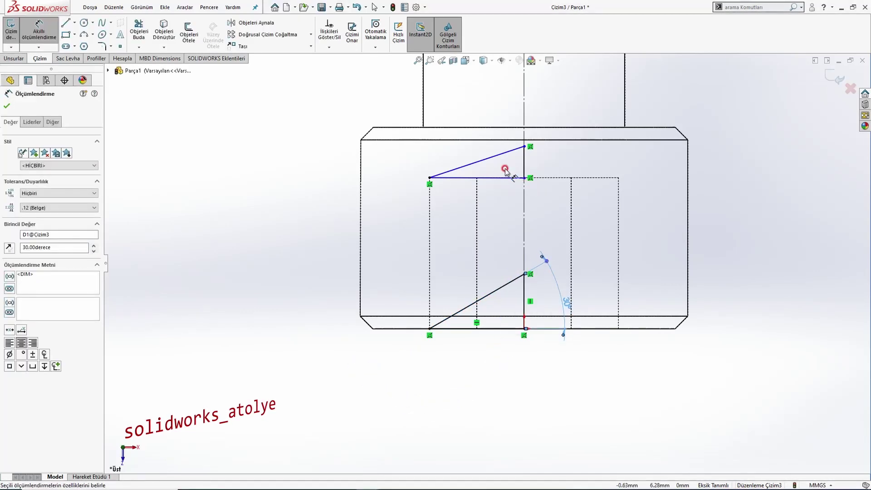
Step: Dimension the angle between the sloped line and base of the socket-floor triangle at 30 degrees
{"action": "left_click", "coordinate": [505, 169]}
{"action": "left_click", "coordinate": [503, 177]}
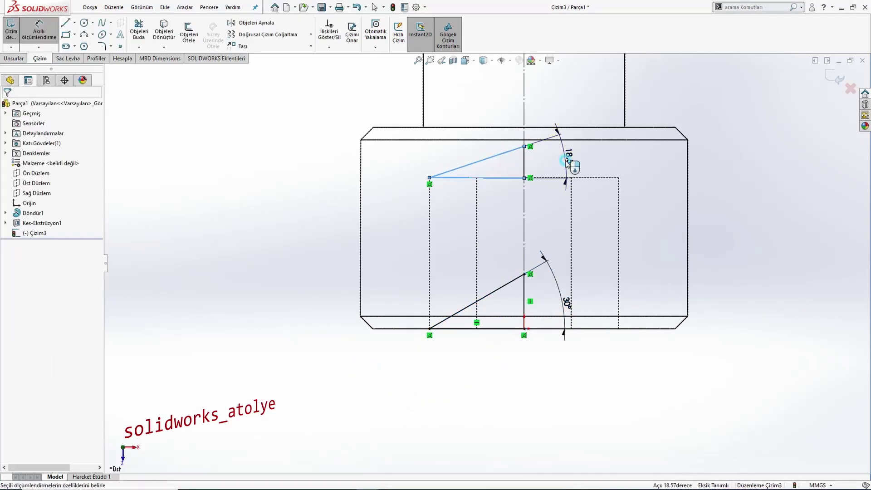
{"action": "left_click", "coordinate": [567, 163]}
{"action": "type", "text": "30"}
{"action": "key", "text": "Return"}
{"action": "key", "text": "Escape"}
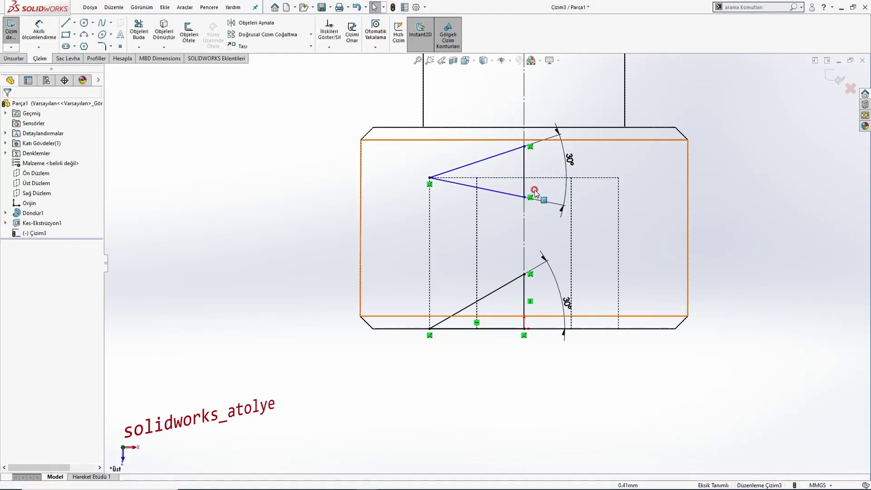
Step: Make the base line of the socket-floor triangle horizontal and check the sketch against the reference drawing
{"action": "left_click", "coordinate": [511, 194]}
{"action": "left_click", "coordinate": [536, 153]}
{"action": "key", "text": "Escape"}
{"action": "scroll", "coordinate": [511, 205], "scroll_direction": "up", "scroll_amount": 1}
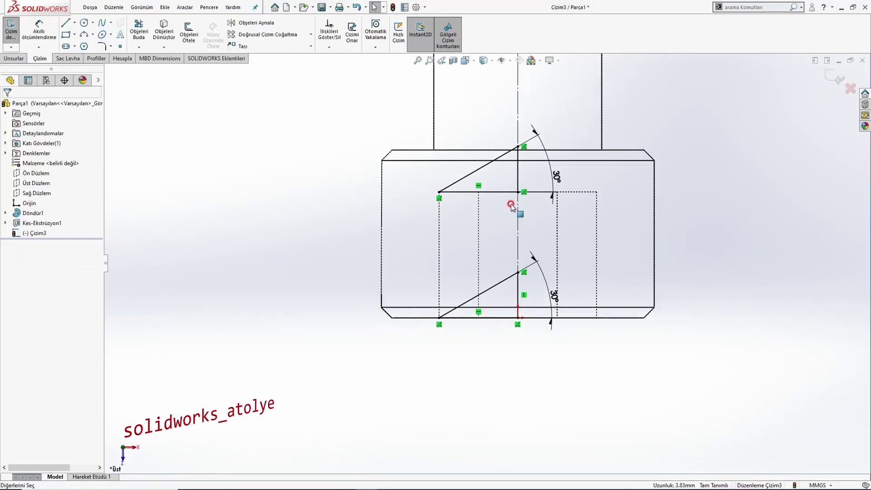
{"action": "scroll", "coordinate": [511, 206], "scroll_direction": "up", "scroll_amount": 1}
{"action": "scroll", "coordinate": [504, 204], "scroll_direction": "down", "scroll_amount": 2}
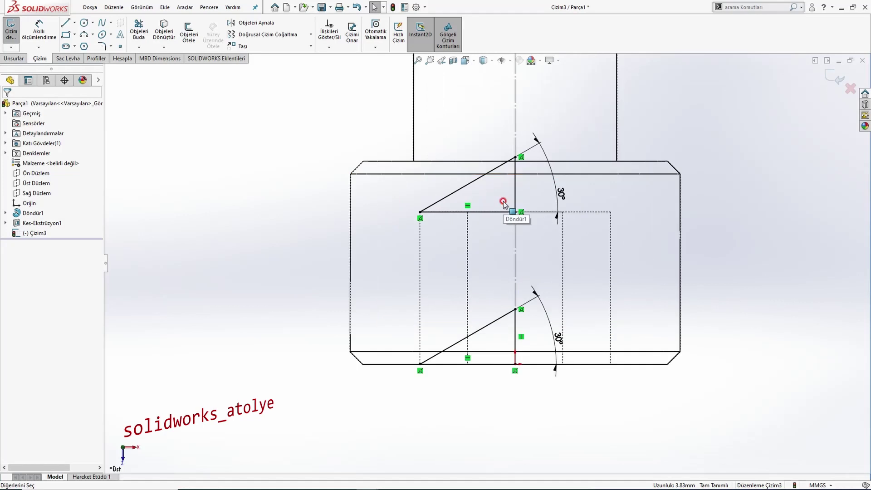
{"action": "scroll", "coordinate": [488, 265], "scroll_direction": "up", "scroll_amount": 2}
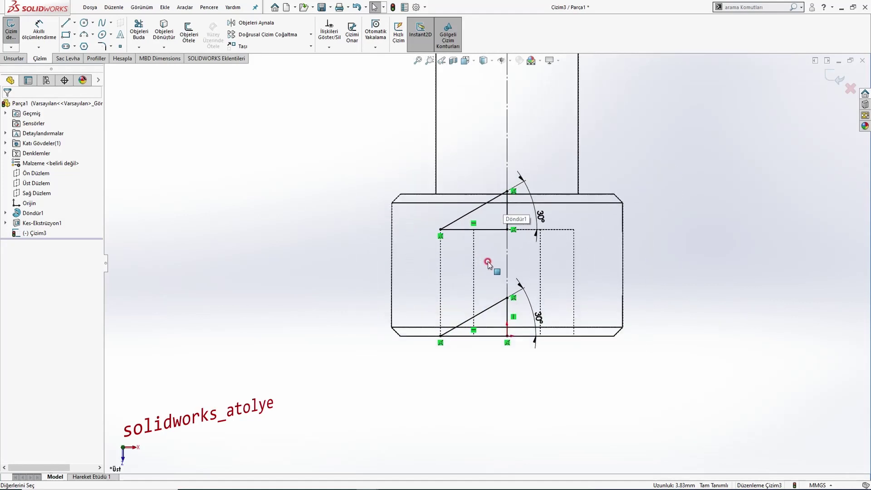
{"action": "key", "text": "alt+Tab"}
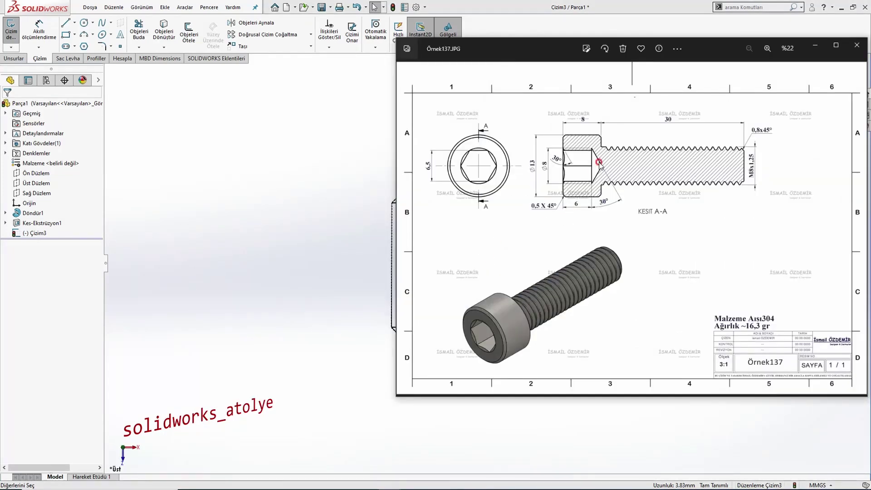
{"action": "key", "text": "alt+Tab"}
Step: Set the display style to Shaded With Edges and view the part from the top plane
{"action": "mouse_move", "coordinate": [483, 261]}
{"action": "middle_mouse_down"}
{"action": "mouse_move", "coordinate": [499, 294]}
{"action": "mouse_move", "coordinate": [479, 164]}
{"action": "middle_mouse_up"}
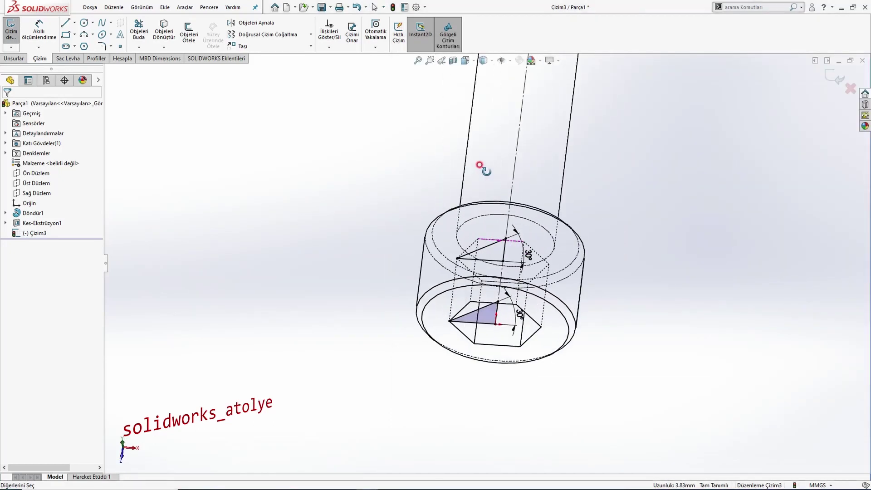
{"action": "left_click", "coordinate": [484, 60]}
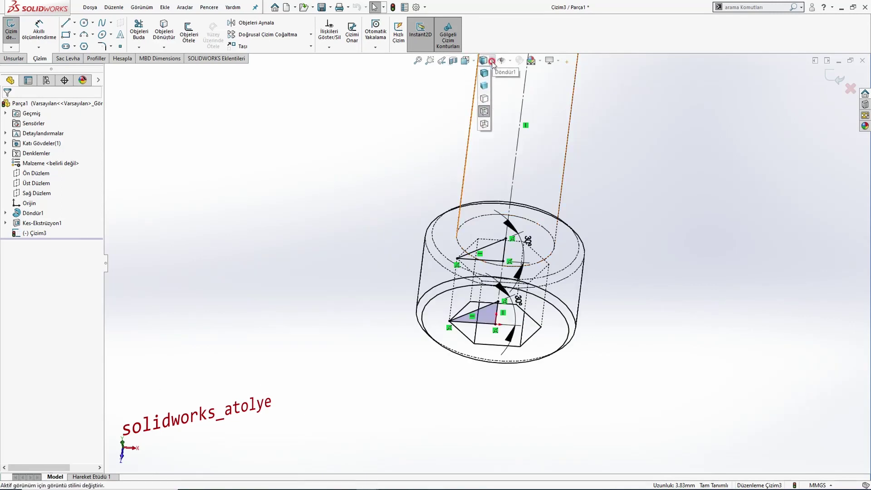
{"action": "left_click", "coordinate": [485, 72]}
{"action": "scroll", "coordinate": [435, 202], "scroll_direction": "up", "scroll_amount": 3}
{"action": "mouse_move", "coordinate": [435, 203]}
{"action": "middle_mouse_down"}
{"action": "mouse_move", "coordinate": [492, 193]}
{"action": "mouse_move", "coordinate": [473, 205]}
{"action": "middle_mouse_up"}
{"action": "key", "text": "ctrl+5"}
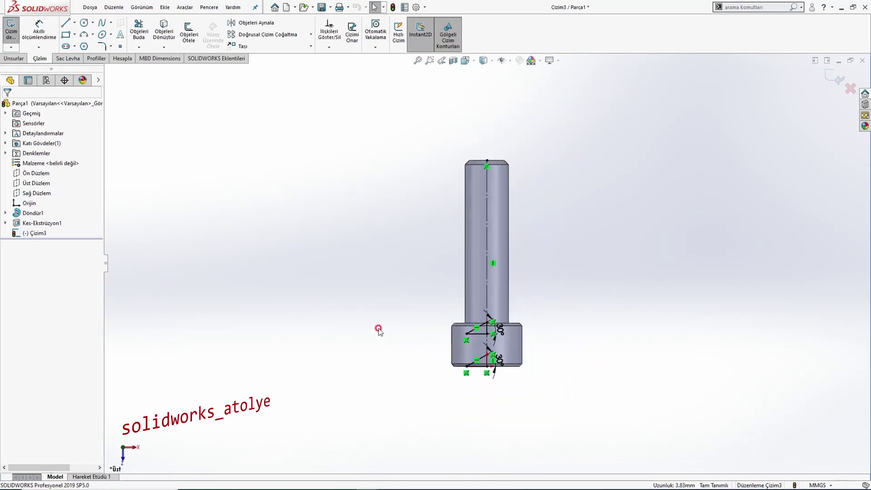
Step: Revolve-cut both triangle profiles 360 degrees about the centreline through the hex socket
{"action": "left_click", "coordinate": [25, 59]}
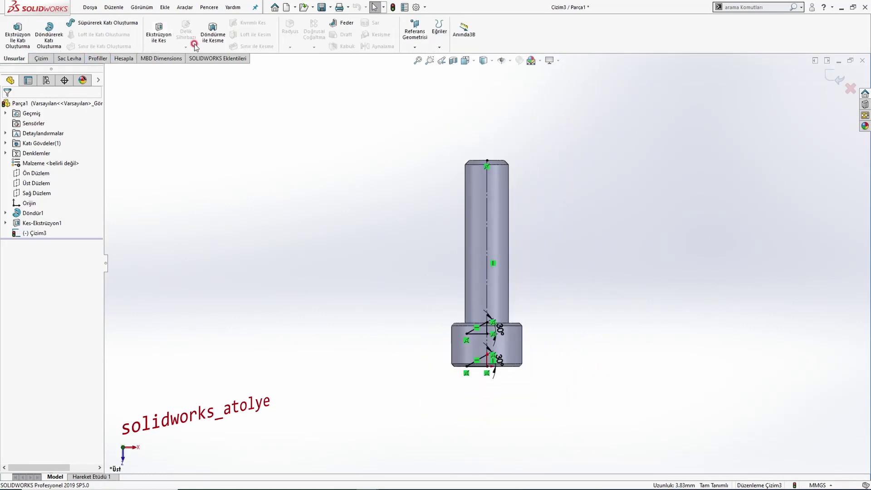
{"action": "left_click", "coordinate": [212, 36]}
{"action": "middle_click_drag", "start_coordinate": [457, 306], "coordinate": [430, 197]}
{"action": "scroll", "coordinate": [463, 300], "scroll_direction": "down", "scroll_amount": 6}
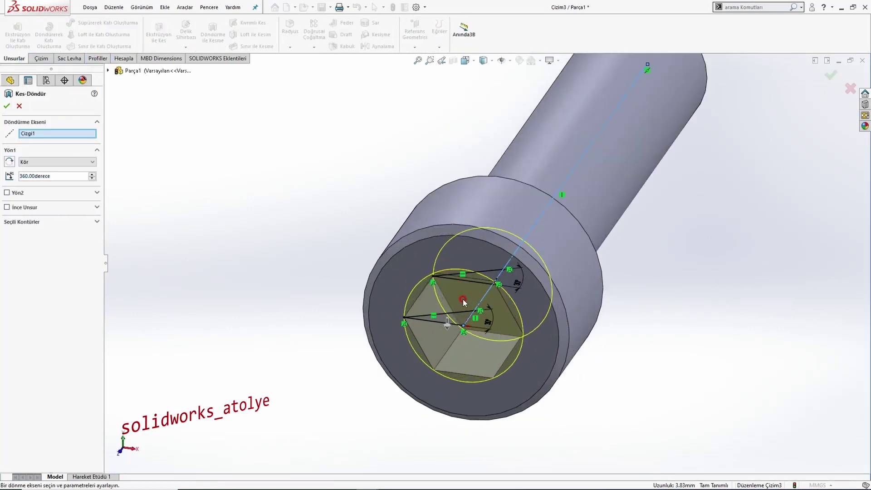
{"action": "scroll", "coordinate": [463, 301], "scroll_direction": "down", "scroll_amount": 2}
{"action": "left_click", "coordinate": [6, 109]}
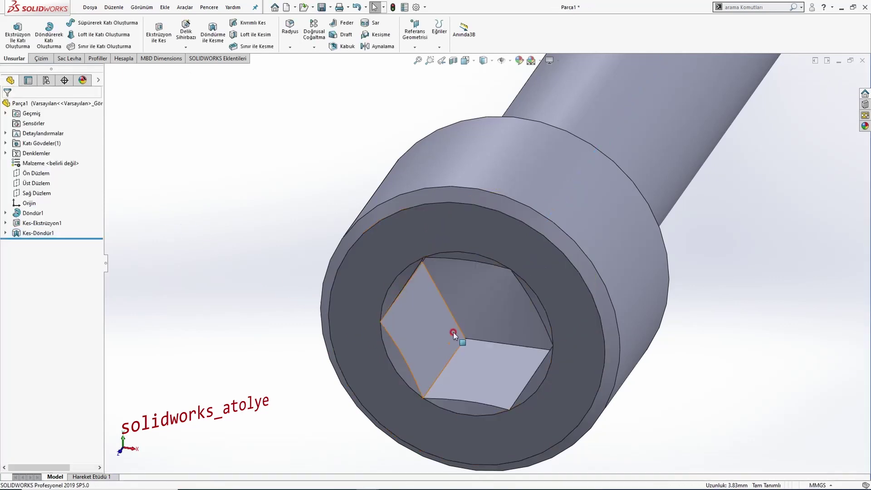
Step: Check the thread callout on the reference drawing and start a Metric Die cut thread of size M8x1.25
{"action": "middle_click_drag", "start_coordinate": [453, 334], "coordinate": [444, 258]}
{"action": "key", "text": "ctrl+4"}
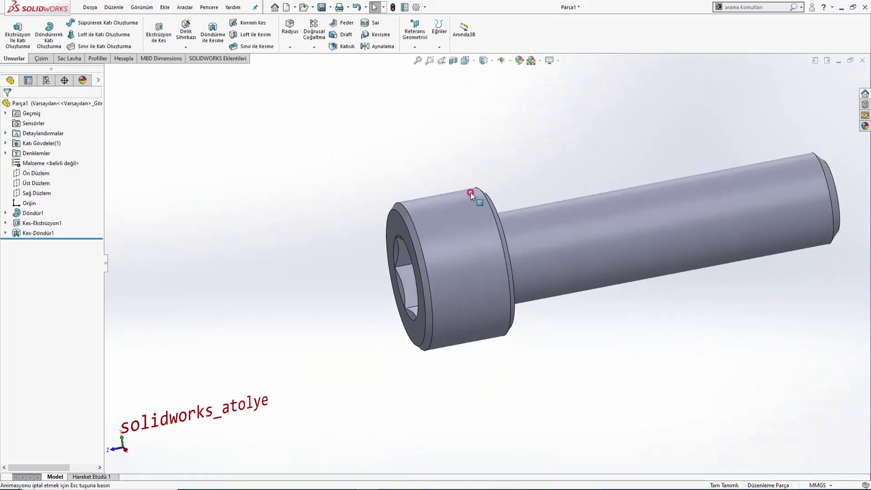
{"action": "key", "text": "ctrl+7"}
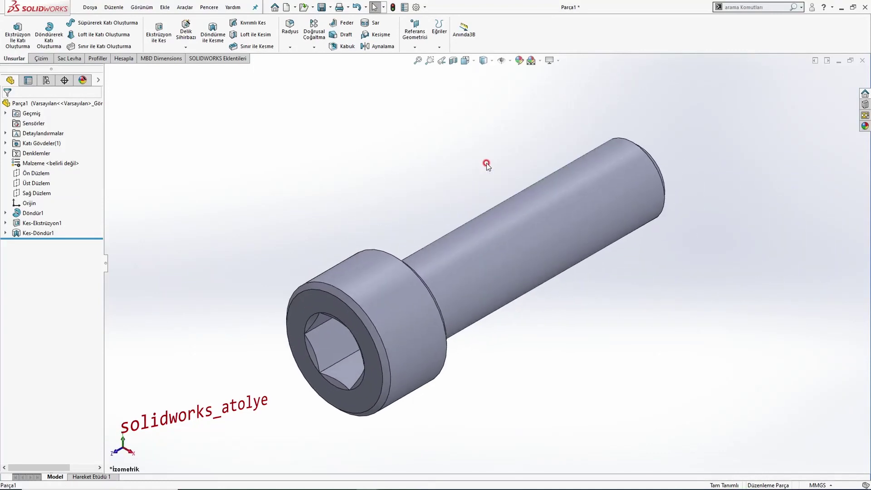
{"action": "key", "text": "alt+Tab"}
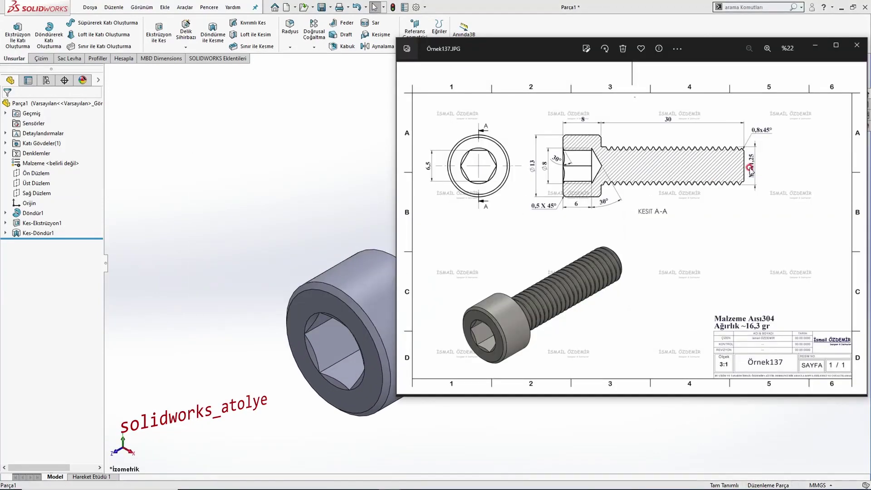
{"action": "key", "text": "alt+Tab"}
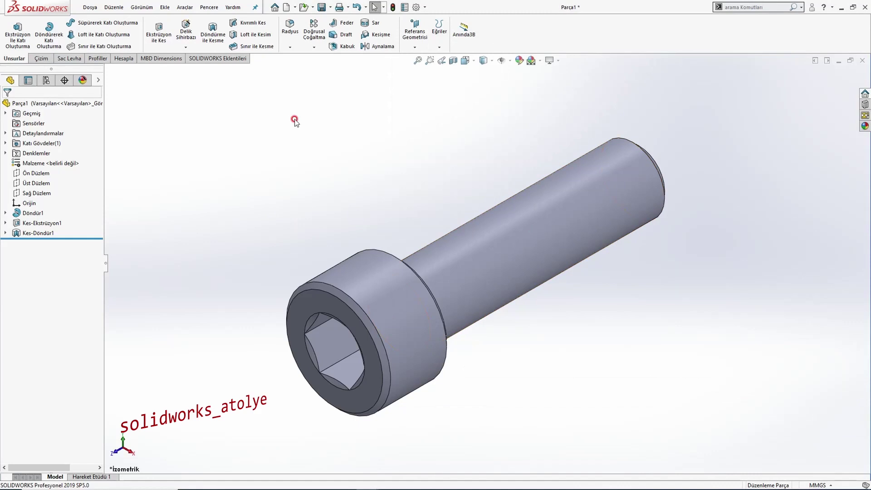
{"action": "left_click", "coordinate": [183, 47]}
{"action": "left_click", "coordinate": [194, 80]}
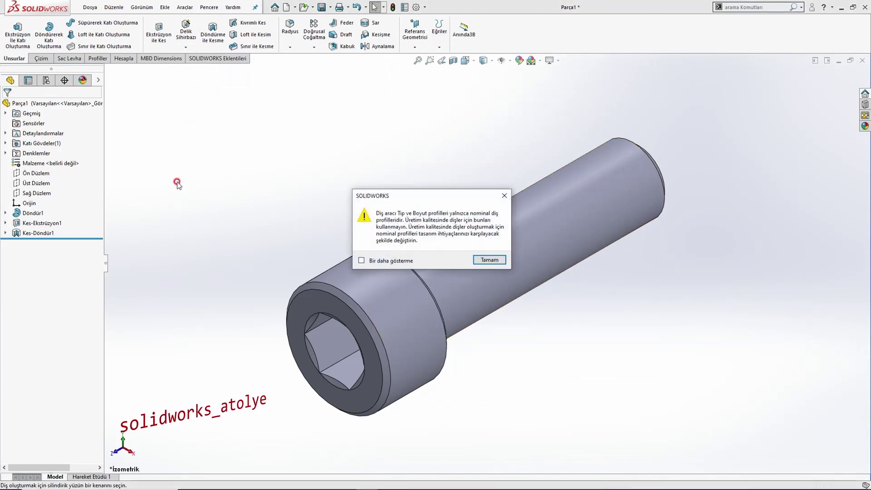
{"action": "left_click", "coordinate": [487, 258]}
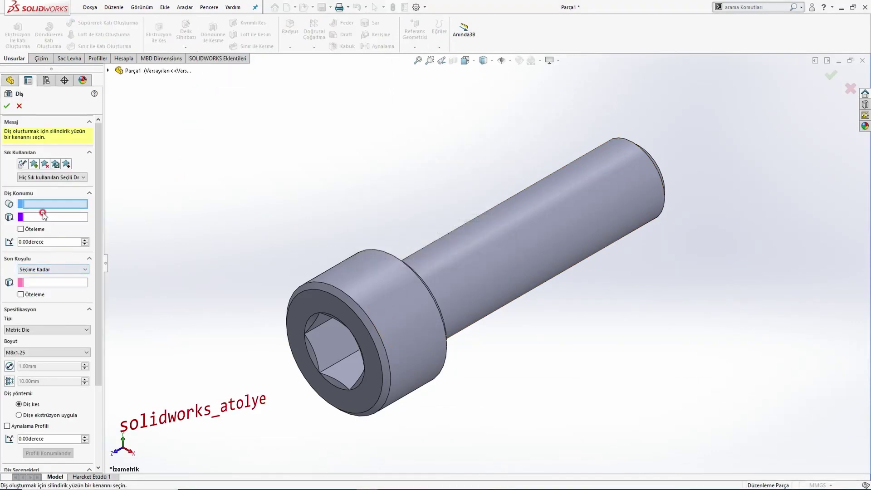
{"action": "left_click", "coordinate": [28, 353]}
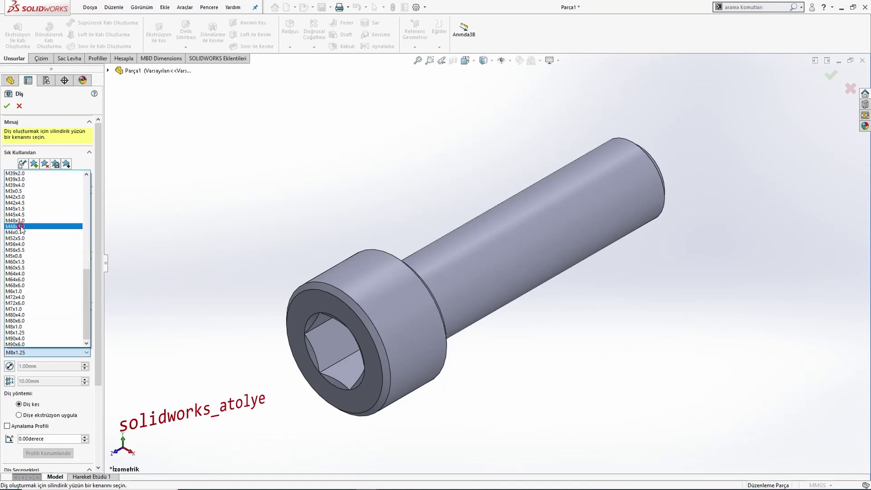
{"action": "left_click", "coordinate": [22, 332]}
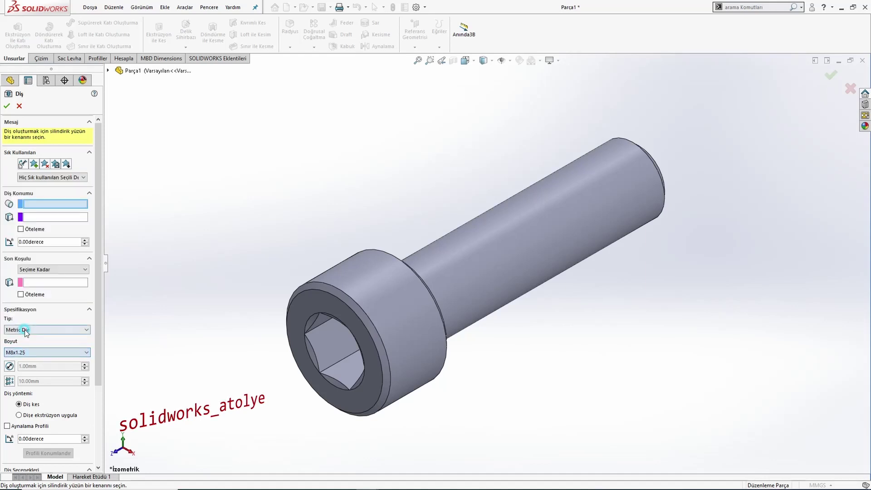
Step: Start the thread at the chamfer edge on the shank's free end and end it up to the head's underside face
{"action": "left_click", "coordinate": [654, 169]}
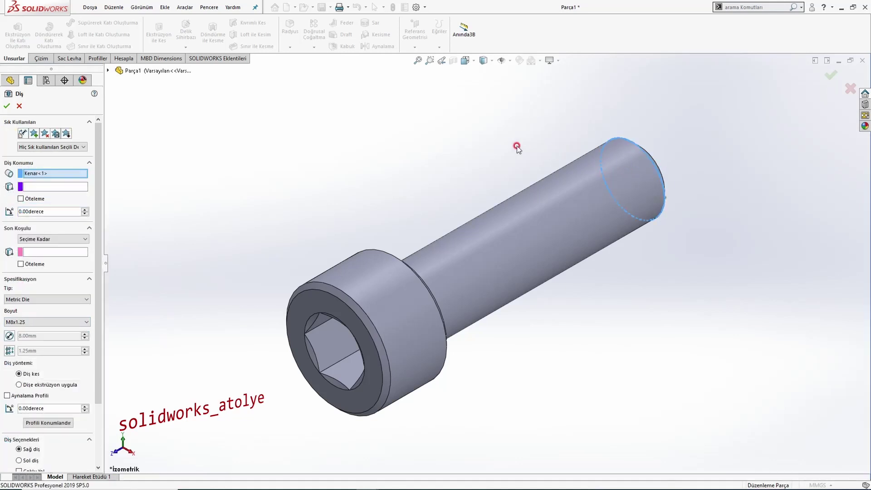
{"action": "middle_click_drag", "start_coordinate": [492, 145], "coordinate": [408, 195]}
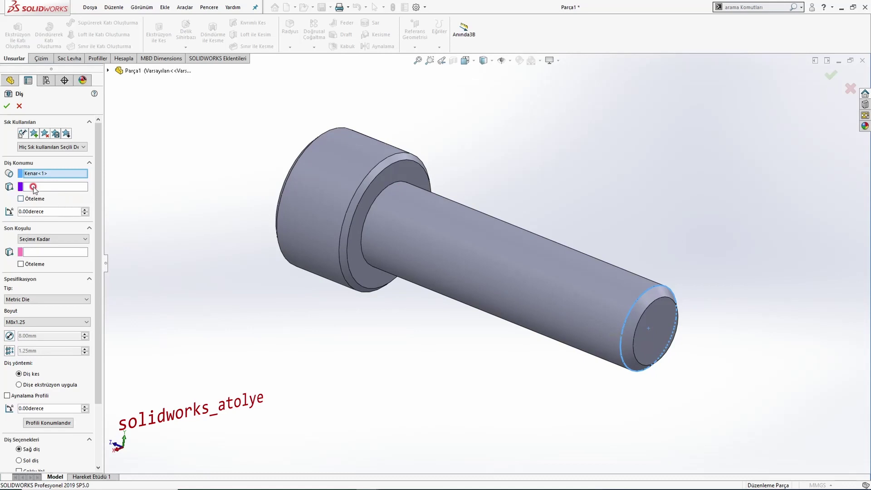
{"action": "left_click", "coordinate": [39, 239]}
{"action": "left_click", "coordinate": [41, 247]}
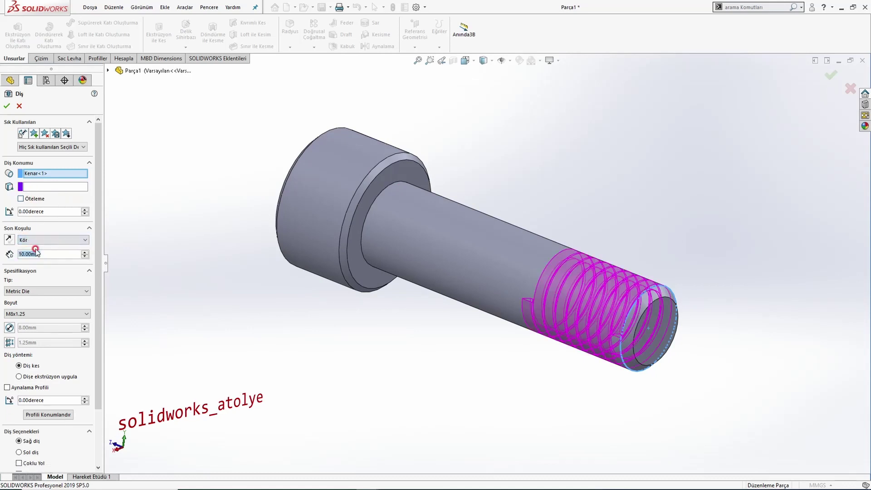
{"action": "left_click", "coordinate": [44, 243]}
{"action": "left_click", "coordinate": [42, 256]}
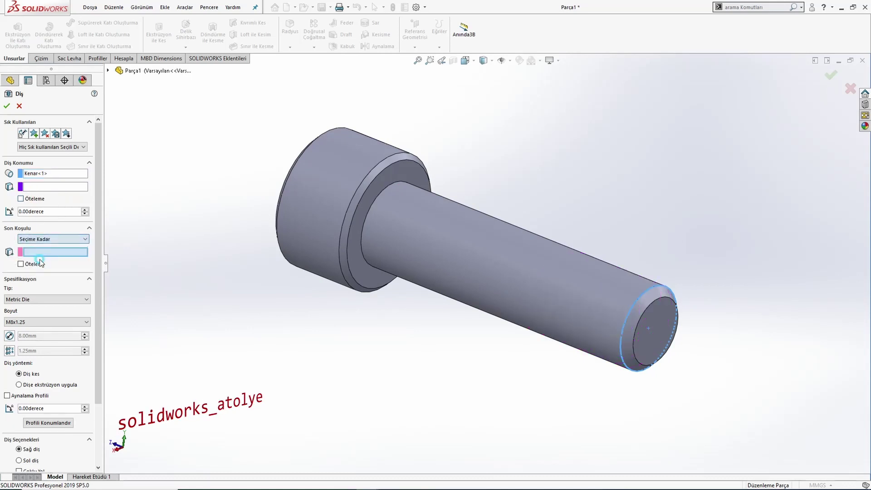
{"action": "left_click", "coordinate": [397, 176]}
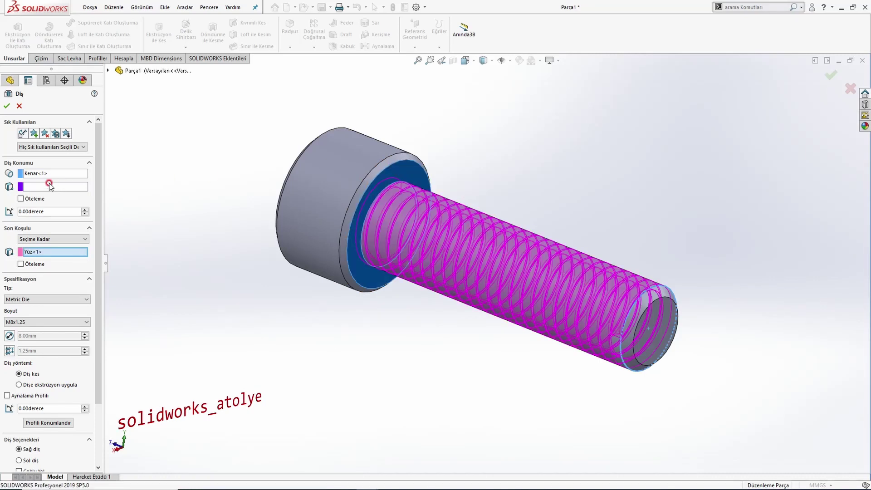
Step: Offset the thread's start by 2 mm and reverse the offset so it begins beyond the shank's free end
{"action": "left_click", "coordinate": [43, 199]}
{"action": "left_click", "coordinate": [48, 210]}
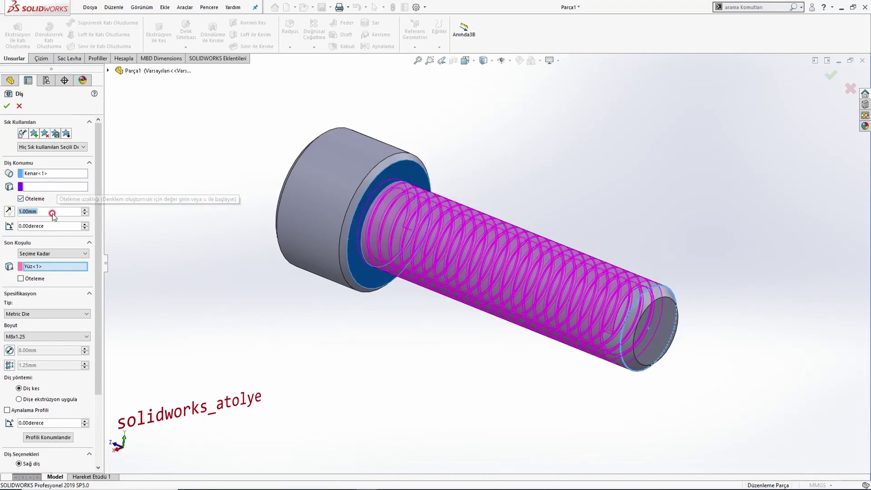
{"action": "type", "text": "2"}
{"action": "key", "text": "Return"}
{"action": "double_click", "coordinate": [52, 212]}
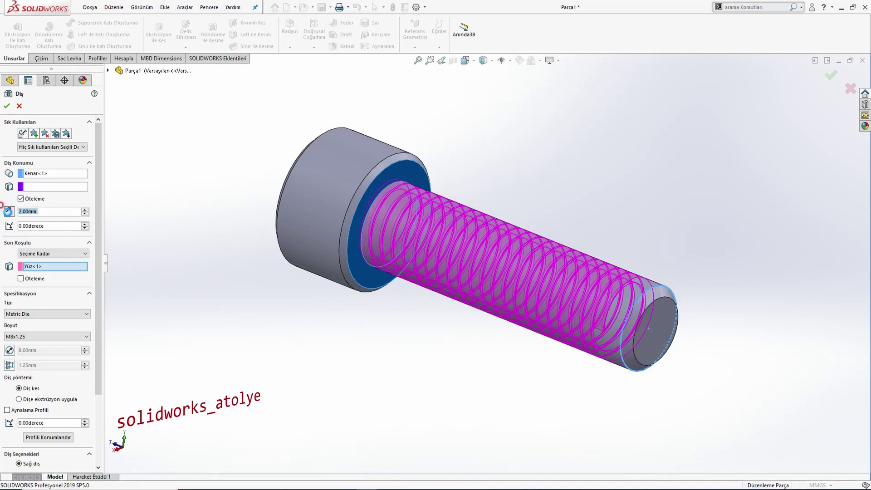
{"action": "left_click", "coordinate": [9, 211]}
{"action": "scroll", "coordinate": [583, 307], "scroll_direction": "down", "scroll_amount": 2}
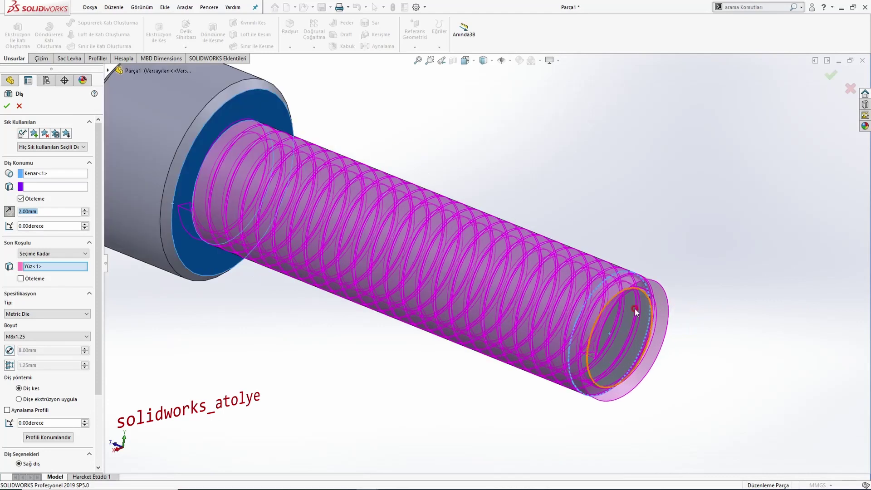
{"action": "scroll", "coordinate": [388, 263], "scroll_direction": "up", "scroll_amount": 3}
{"action": "scroll", "coordinate": [389, 263], "scroll_direction": "down", "scroll_amount": 1}
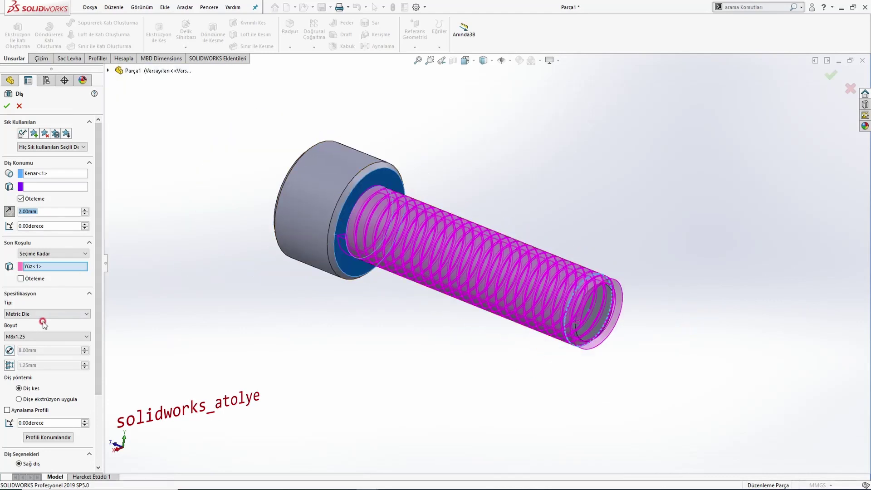
Step: Offset the thread's end by 1 mm from the head's underside face in the reversed direction and create the thread
{"action": "left_click", "coordinate": [22, 278]}
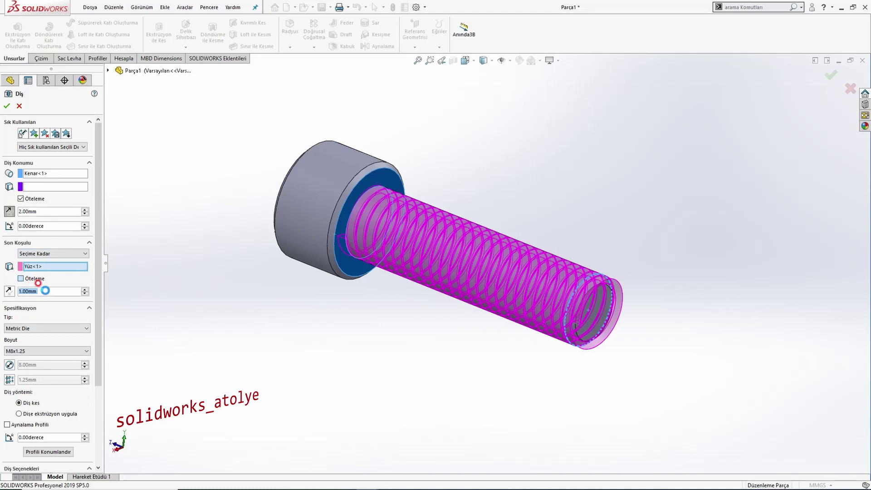
{"action": "type", "text": "1"}
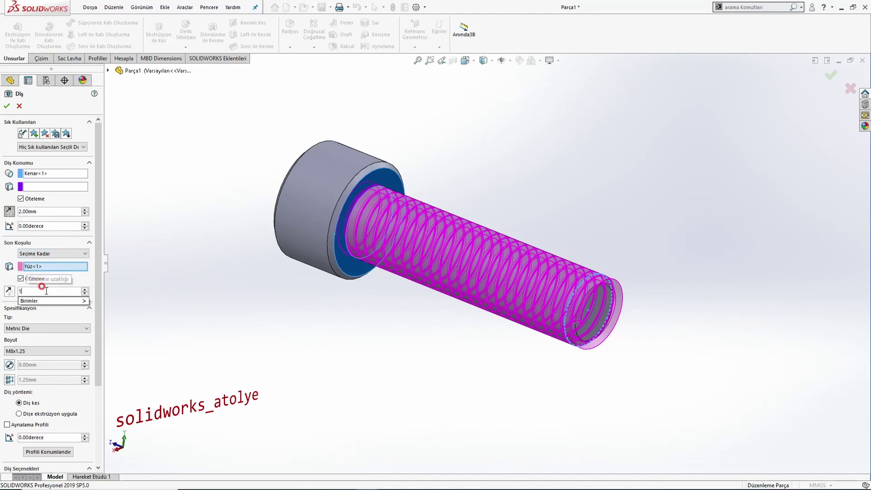
{"action": "key", "text": "Return"}
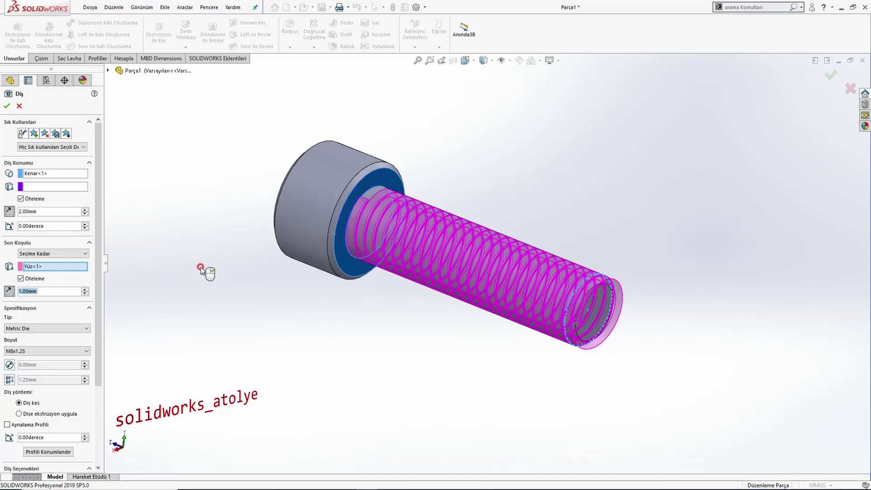
{"action": "left_click", "coordinate": [7, 106]}
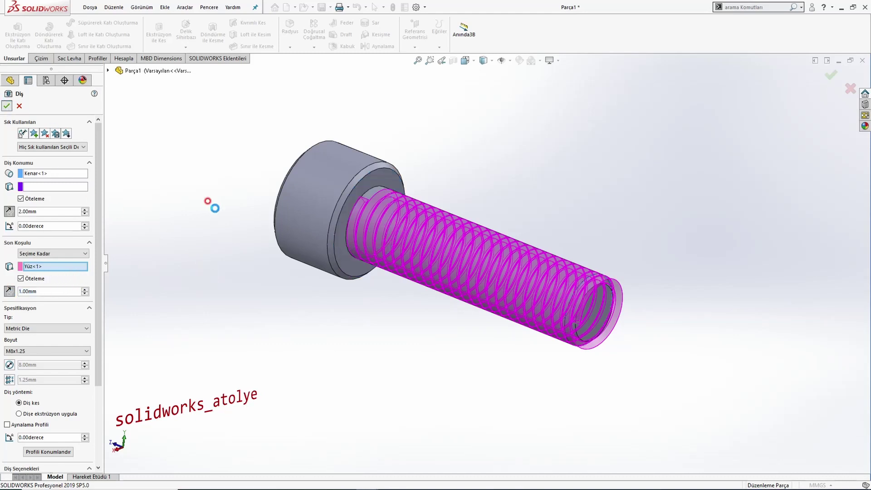
Step: Inspect the threaded screw from several sides and in isometric view, and compare it with the reference drawing
{"action": "key", "text": "ctrl+4"}
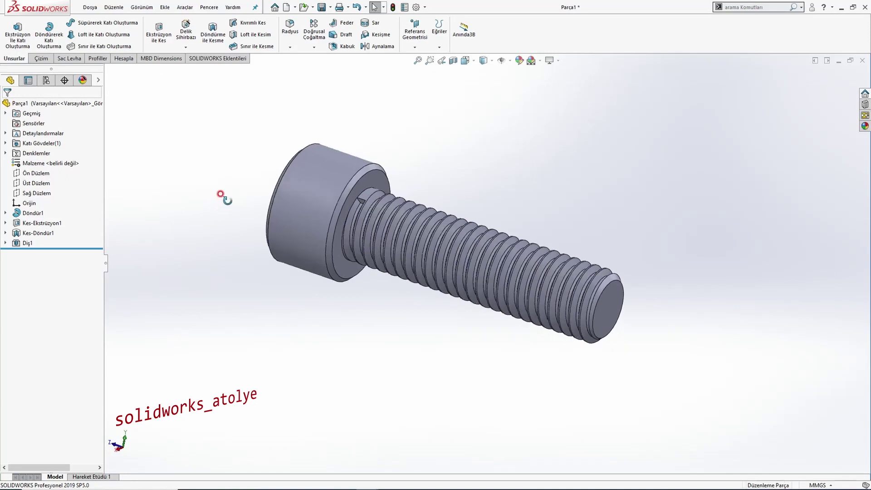
{"action": "middle_click_drag", "start_coordinate": [409, 177], "coordinate": [418, 329]}
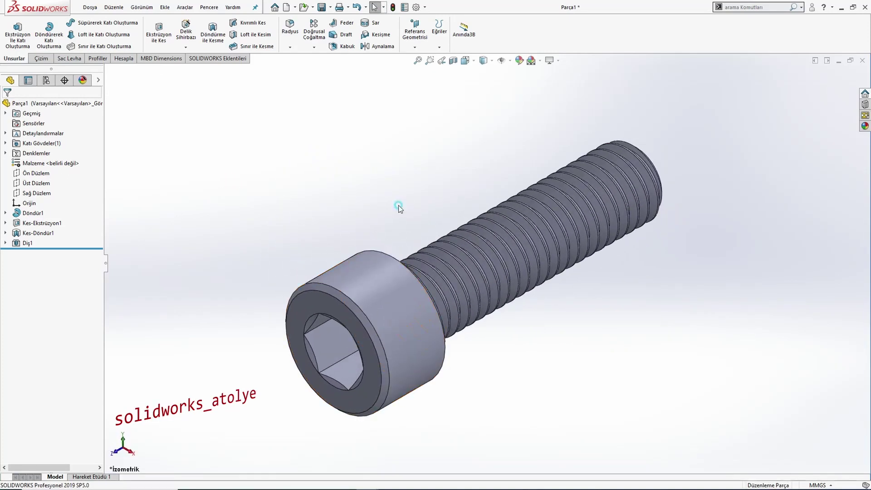
{"action": "key", "text": "ctrl+7"}
{"action": "scroll", "coordinate": [399, 205], "scroll_direction": "down", "scroll_amount": 3}
{"action": "key", "text": "alt+Tab"}
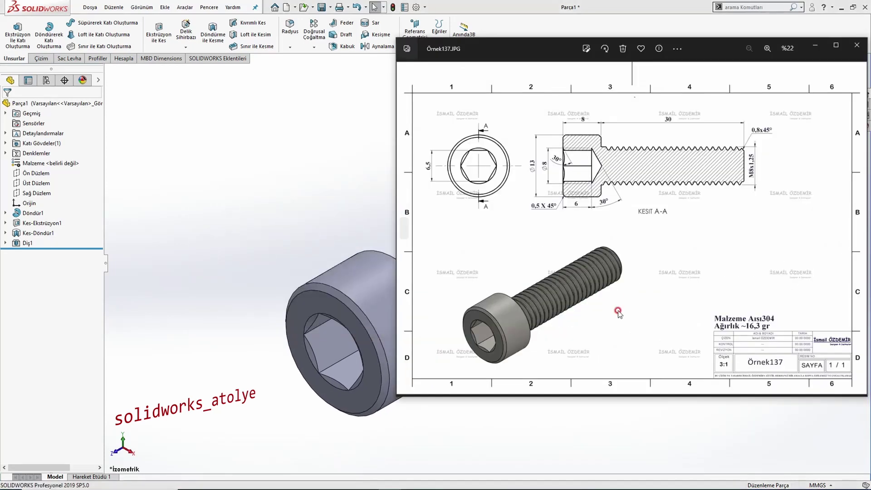
{"action": "key", "text": "alt+Tab"}
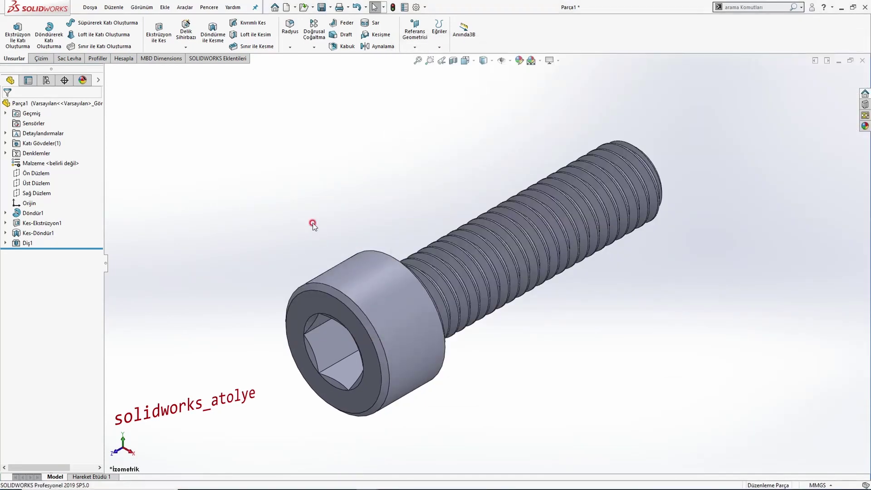
Step: Check the reference drawing for the material and assign AISI 304 from the steel (Çelik) category to the screw part
{"action": "key", "text": "alt+Tab"}
{"action": "key", "text": "alt+Tab"}
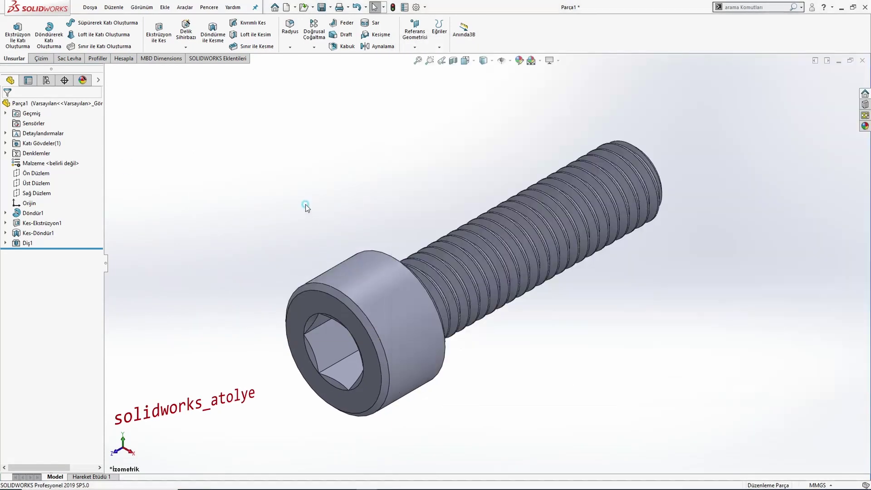
{"action": "left_click", "coordinate": [31, 163]}
{"action": "right_click", "coordinate": [31, 162]}
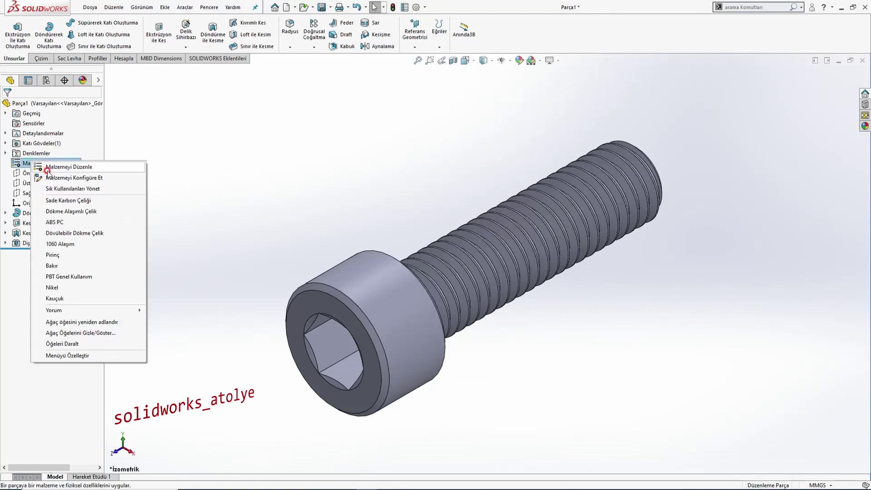
{"action": "left_click", "coordinate": [50, 168]}
{"action": "left_click", "coordinate": [263, 229]}
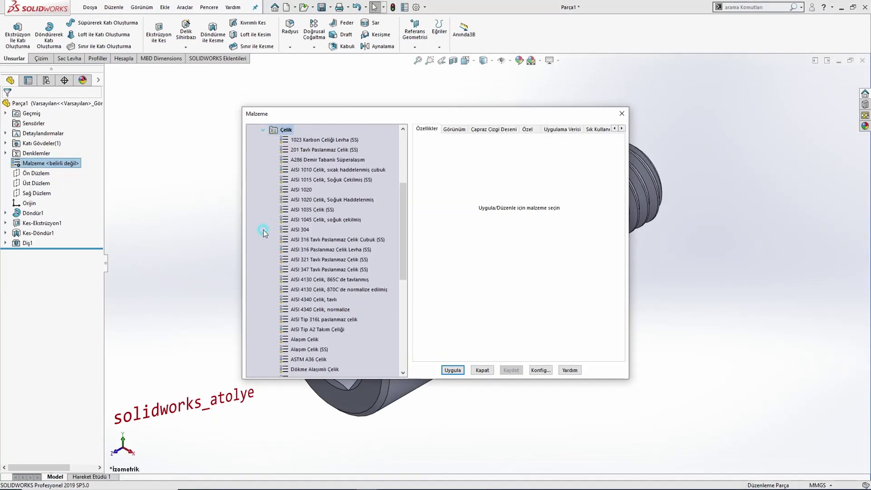
{"action": "left_click", "coordinate": [284, 230]}
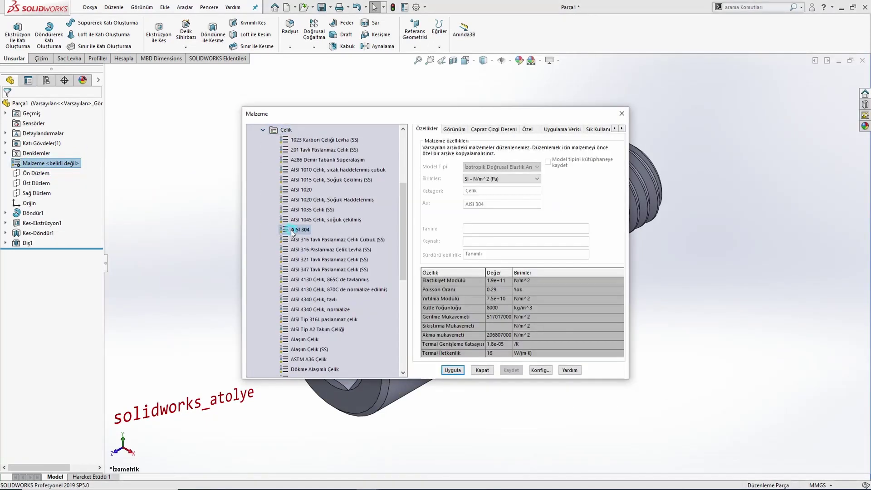
{"action": "left_click", "coordinate": [457, 370]}
{"action": "left_click", "coordinate": [481, 370]}
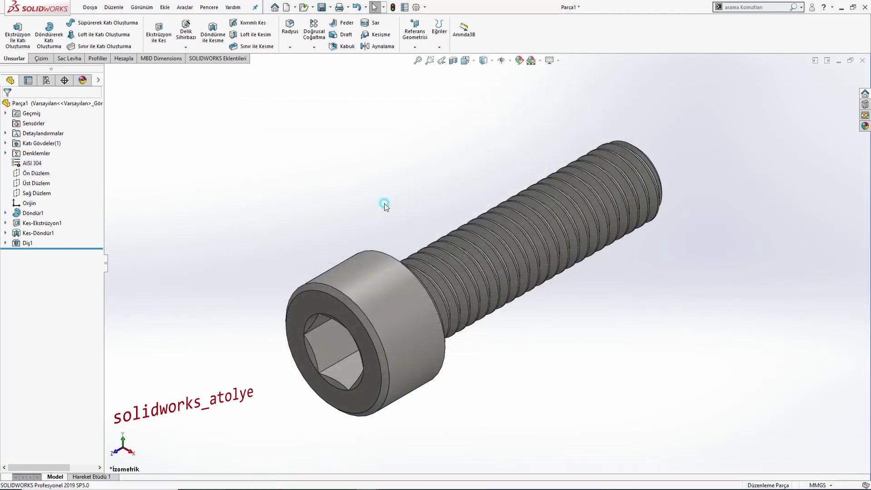
Step: Evaluate the screw's mass properties and compare its mass with the weight given on the Örnek137 reference drawing
{"action": "left_click", "coordinate": [129, 60]}
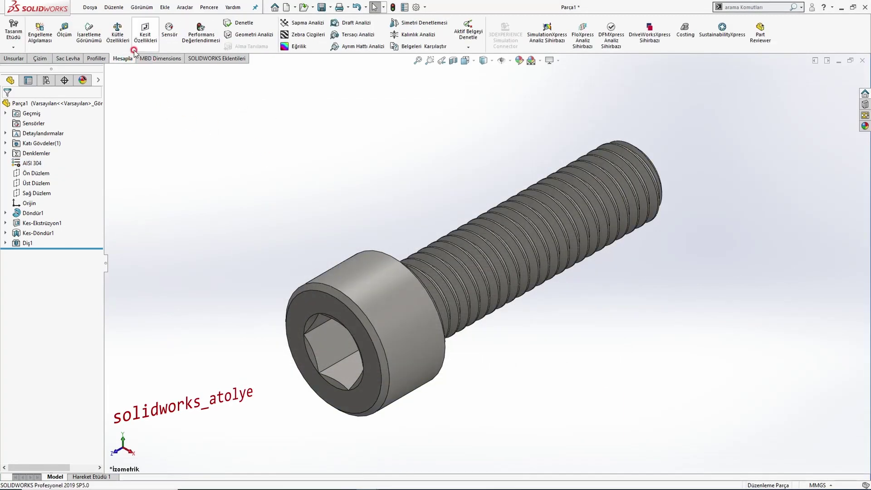
{"action": "left_click", "coordinate": [117, 30]}
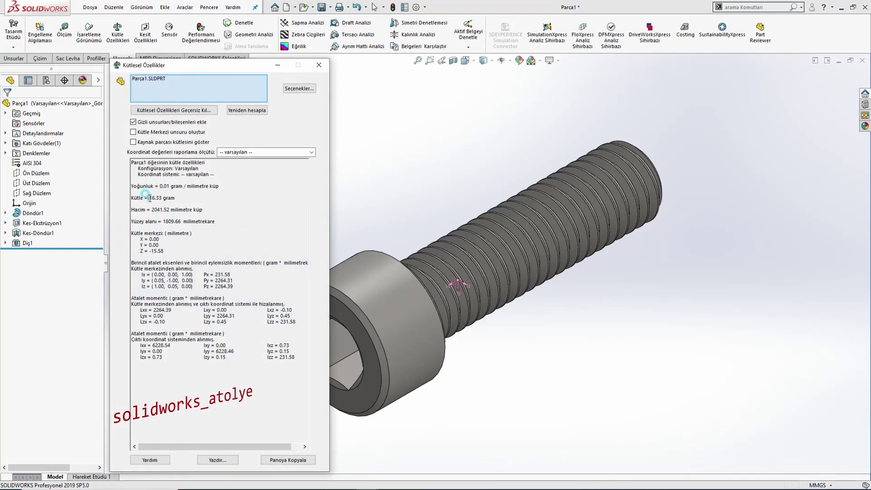
{"action": "key", "text": "alt+Tab"}
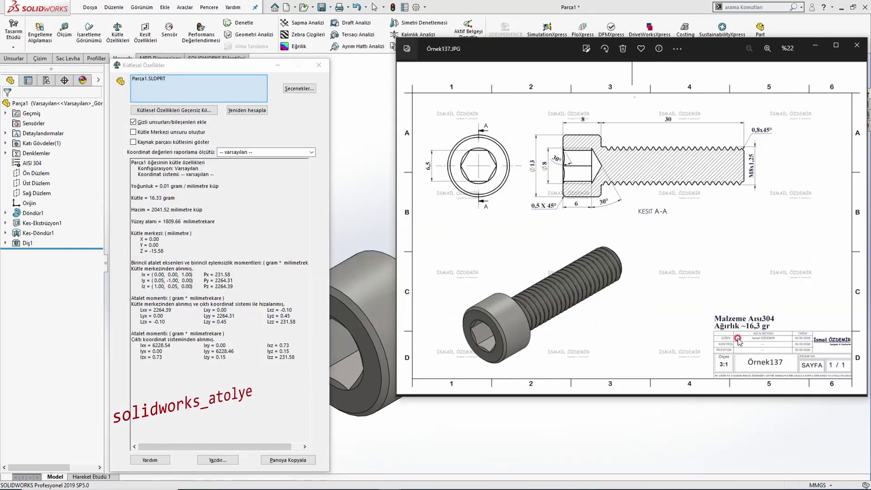
{"action": "left_click", "coordinate": [381, 203]}
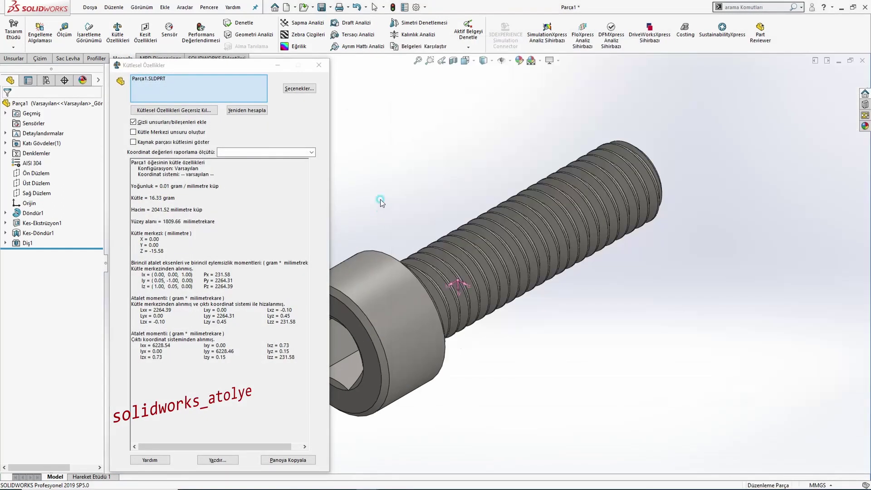